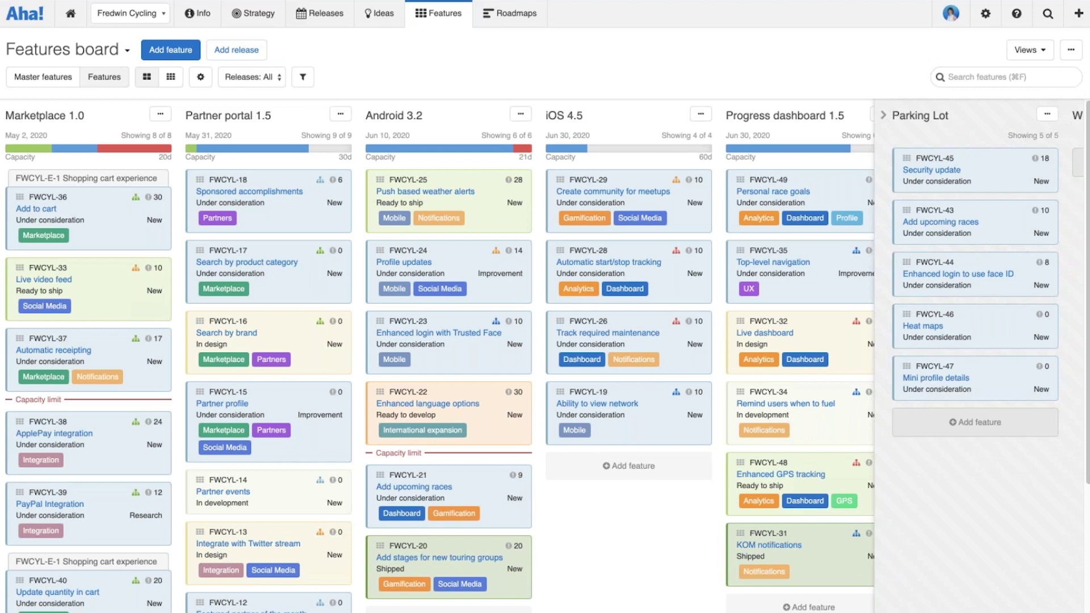
# Check the workspace list (Cycling, Platform, Running, Swimming) and close it without switching workspaces.
pyautogui.click(163, 15)
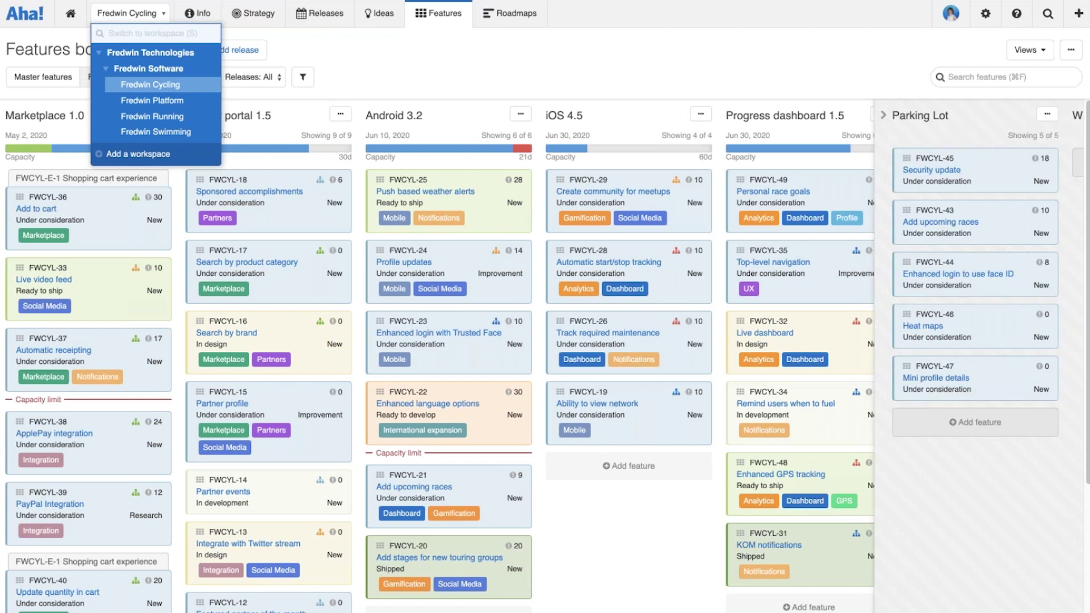
pyautogui.click(371, 56)
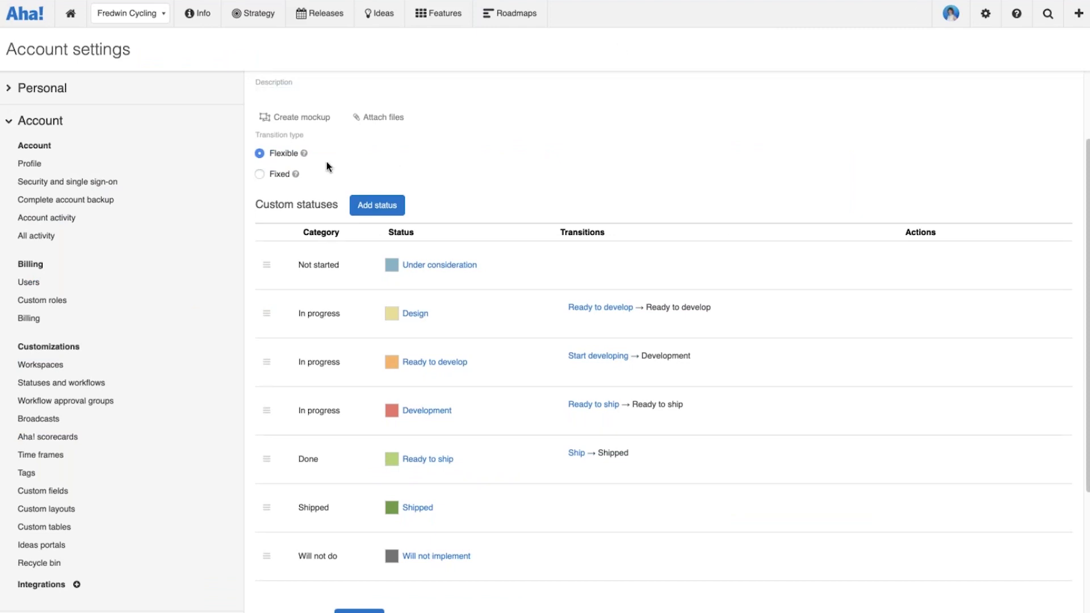
pyautogui.moveTo(303, 155)
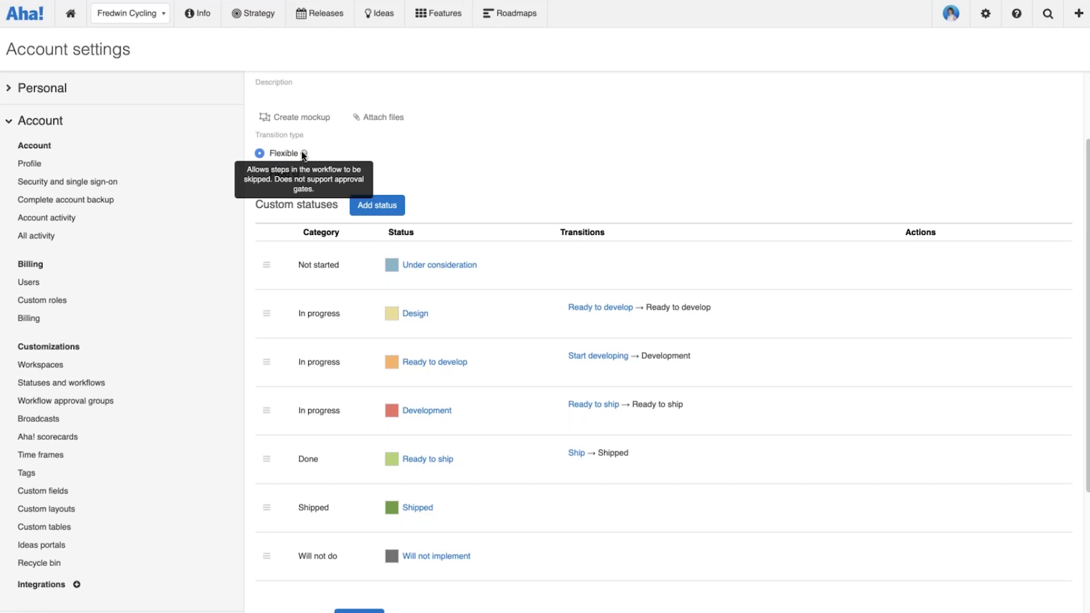
pyautogui.moveTo(295, 176)
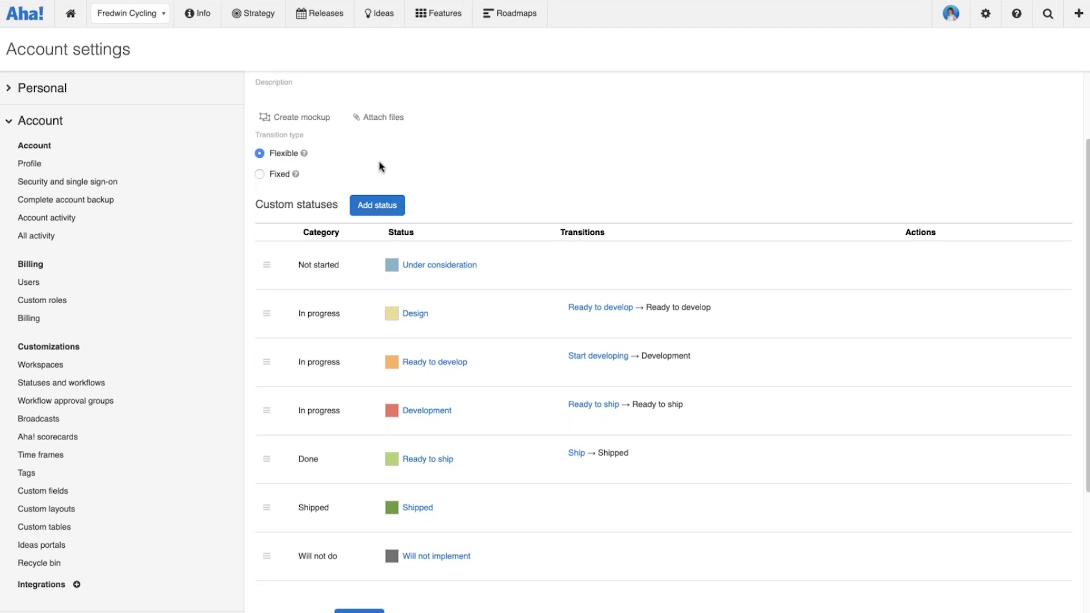
# Look over the Features views list and dismiss it without choosing a view.
pyautogui.click(438, 13)
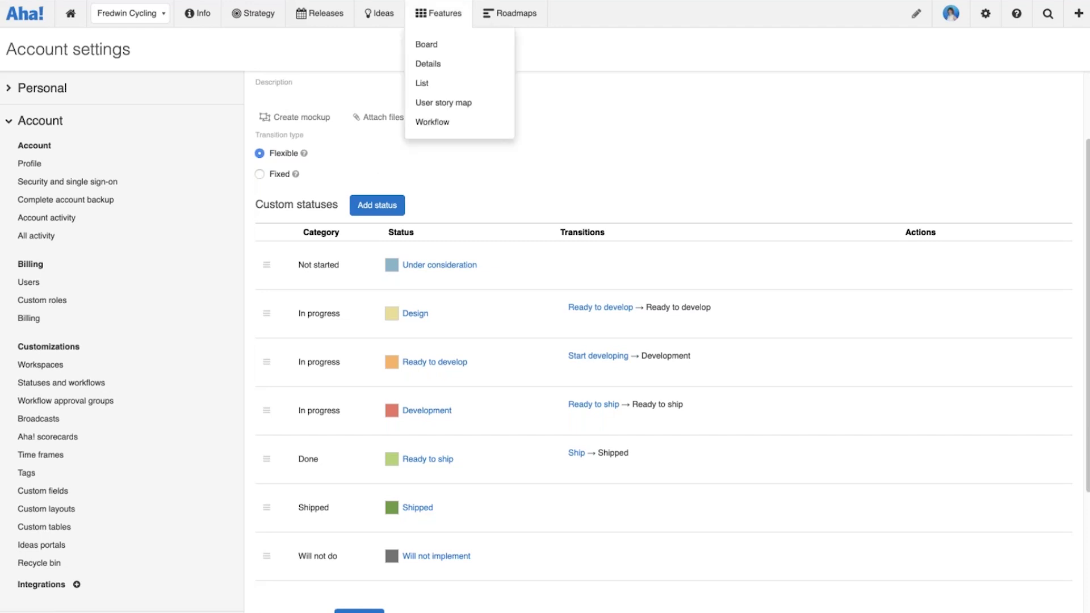
pyautogui.click(628, 15)
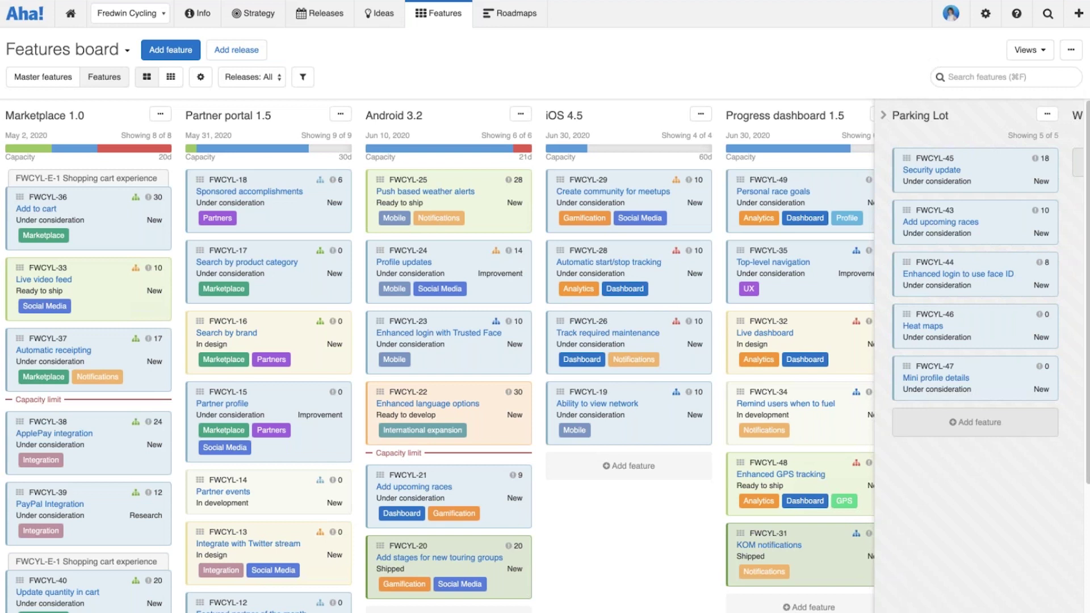
pyautogui.click(307, 211)
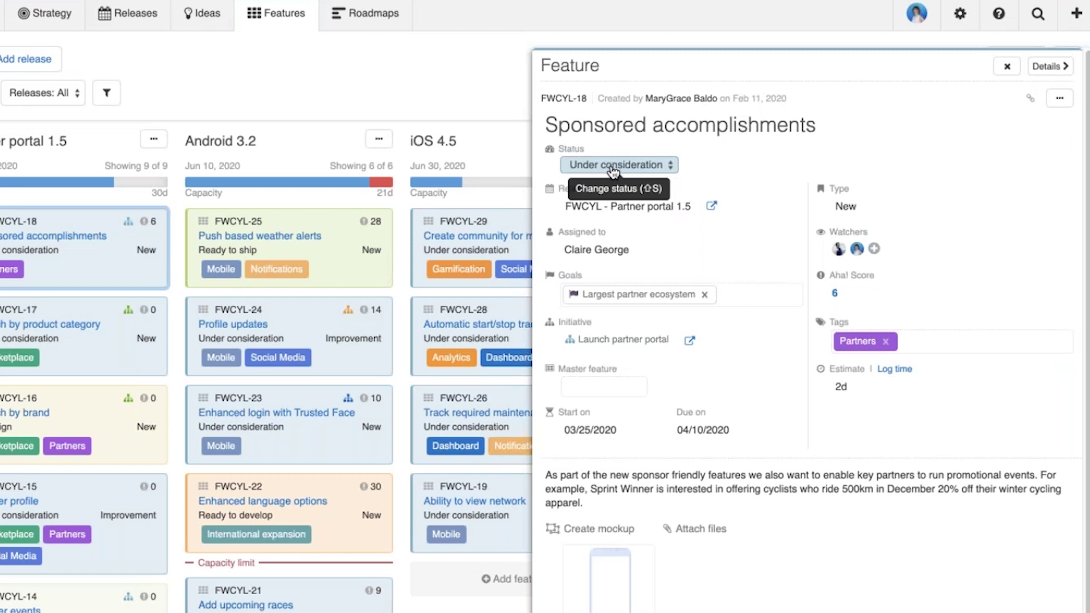
pyautogui.click(613, 171)
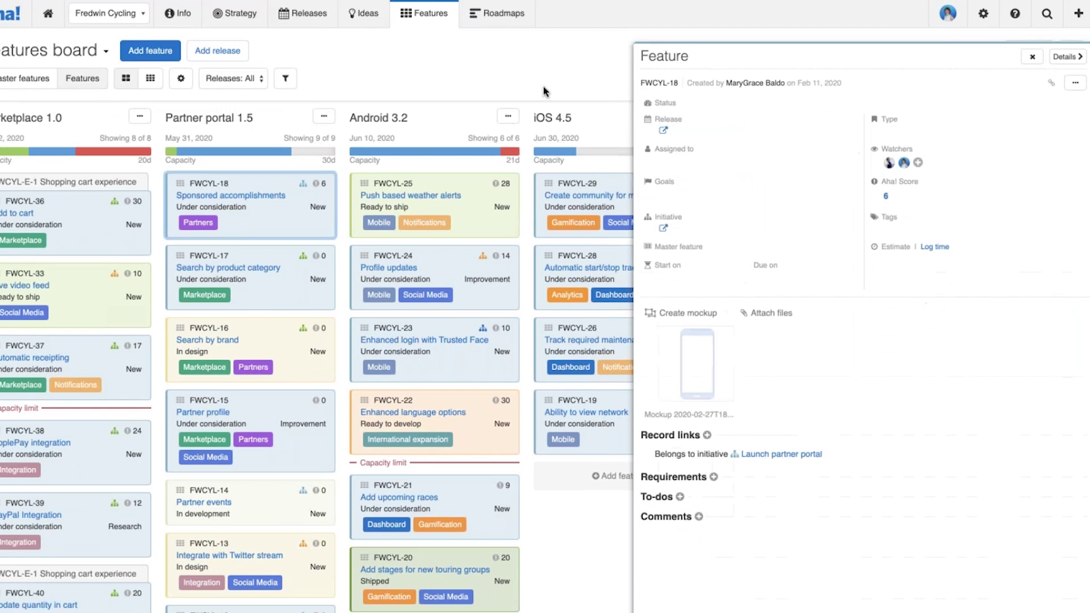
pyautogui.click(491, 93)
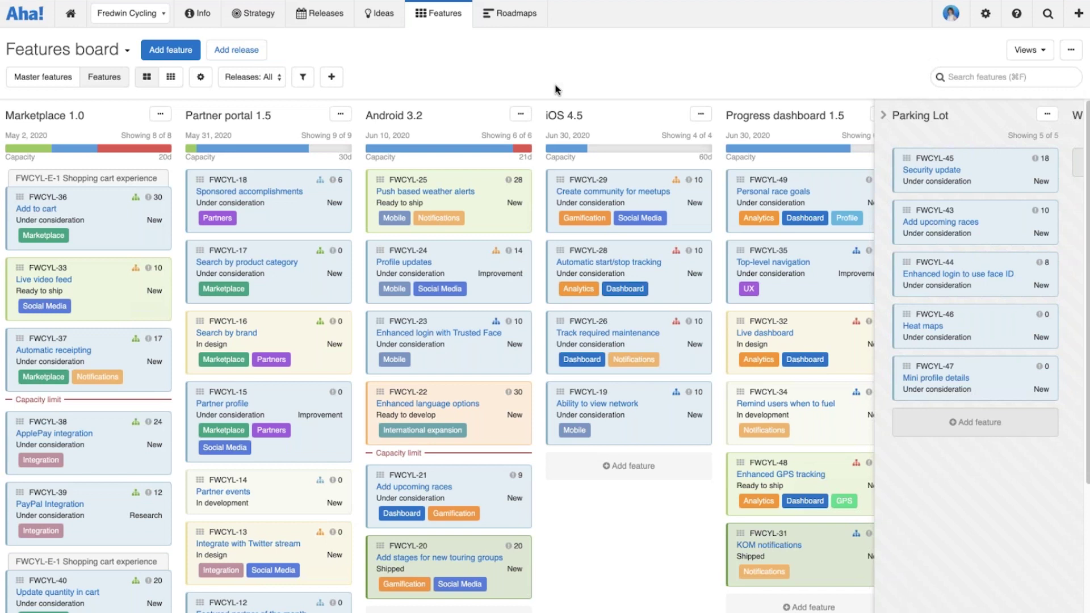
# Switch Fredwin Cycling features to the Workflow board view, Under consideration through Shipped.
pyautogui.moveTo(441, 20)
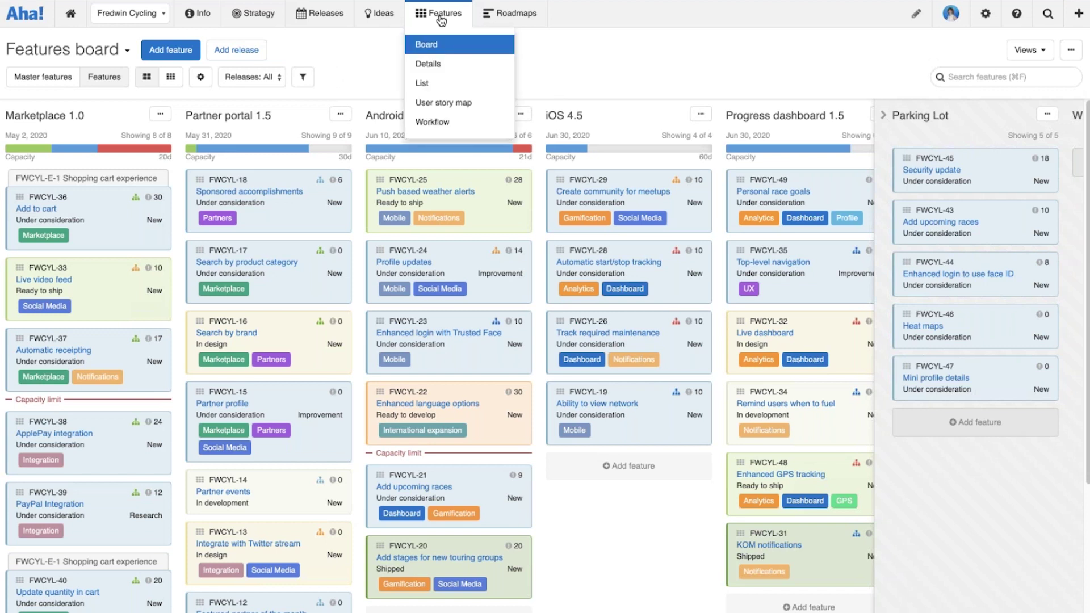
pyautogui.click(434, 124)
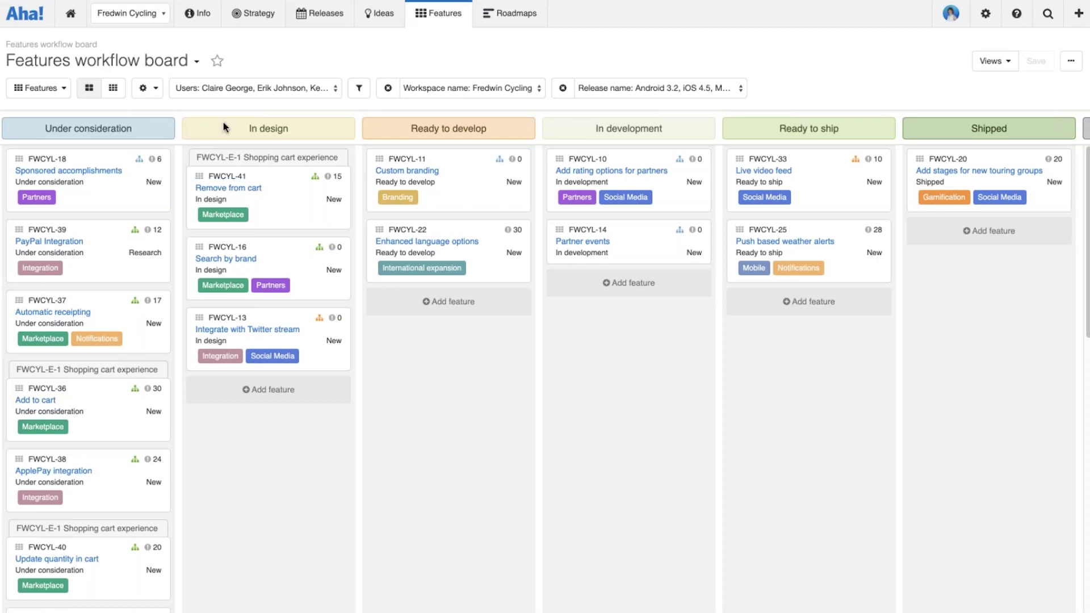
# Go to Account settings and show the Statuses and workflows page with its five product workflows.
pyautogui.click(981, 17)
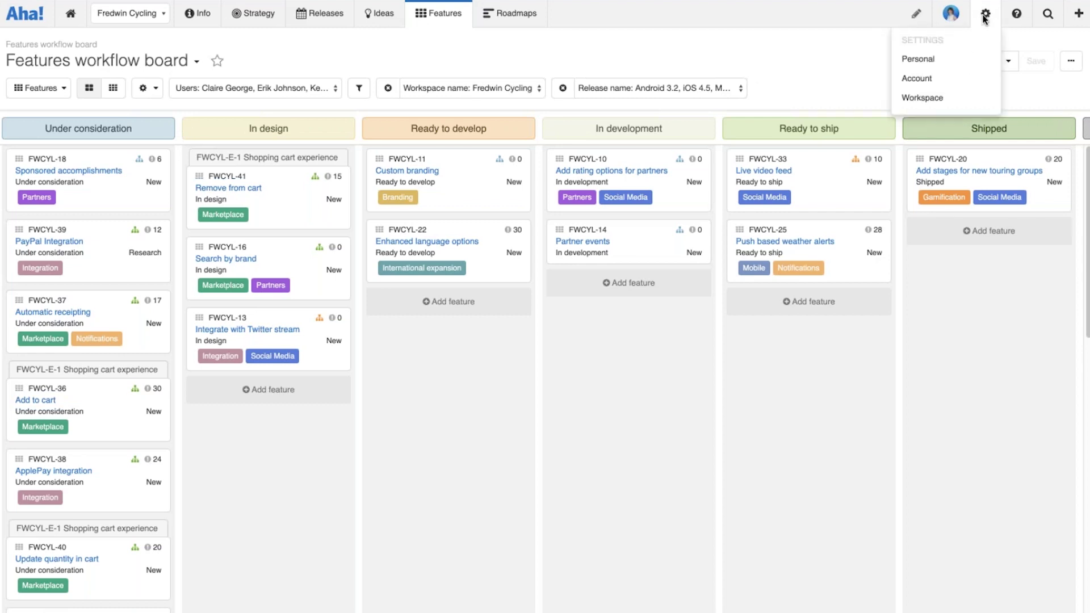
pyautogui.click(925, 80)
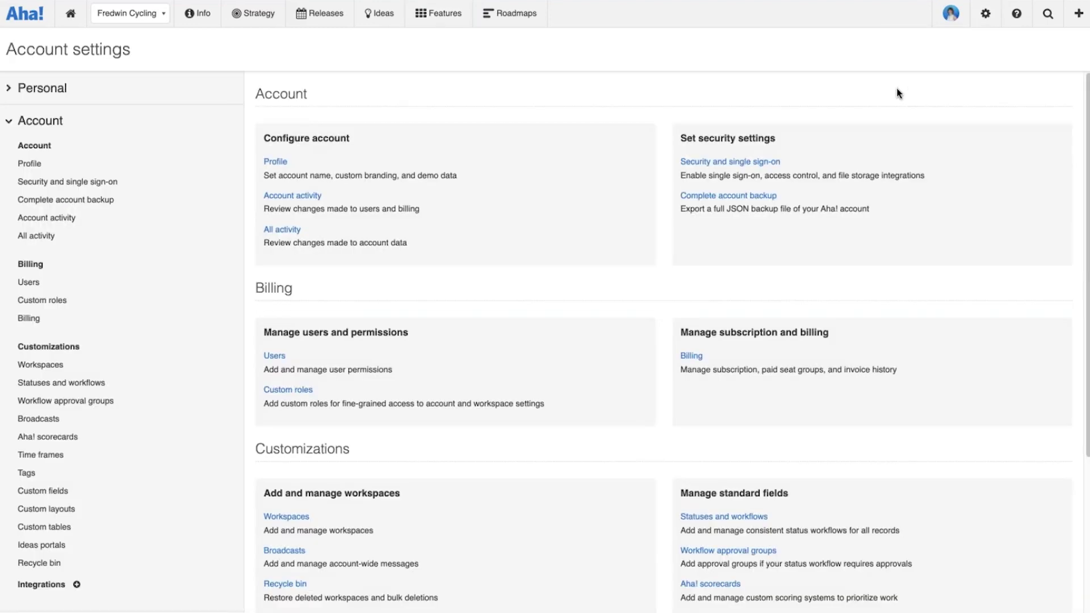
pyautogui.click(104, 388)
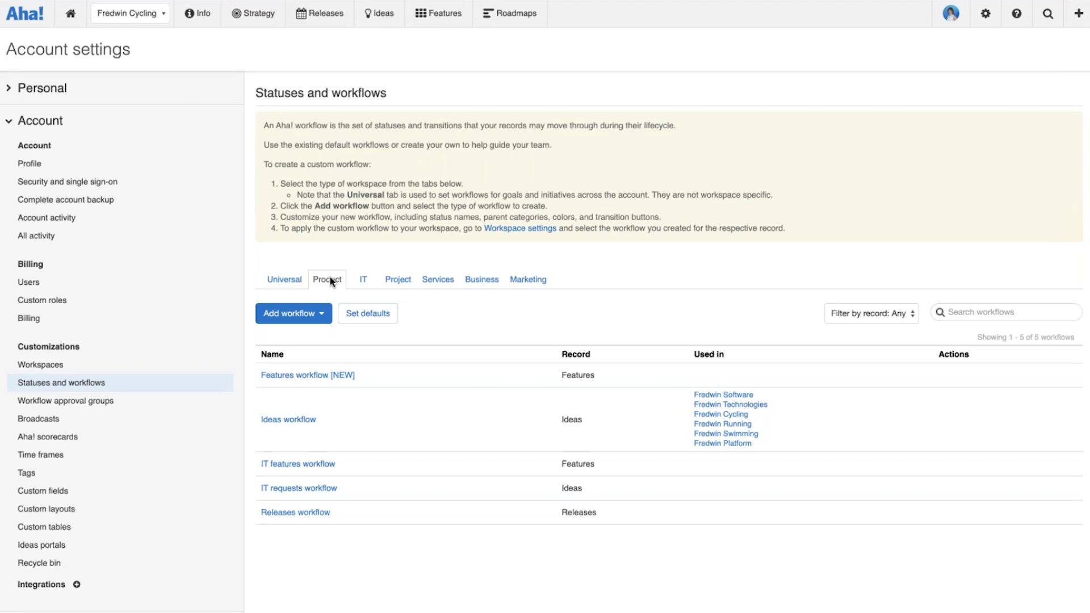
pyautogui.click(283, 282)
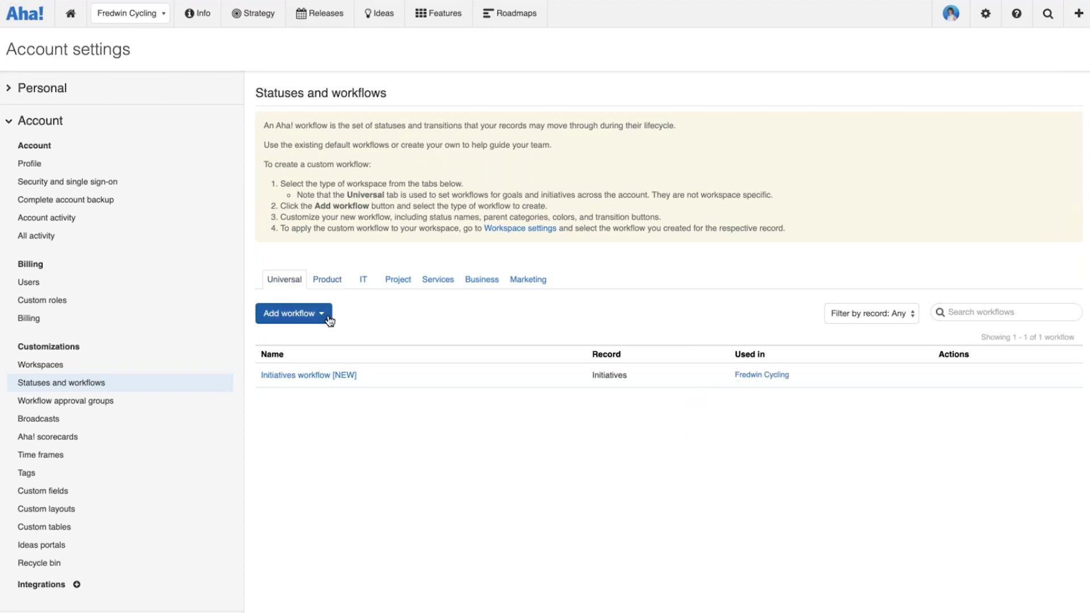
pyautogui.click(327, 318)
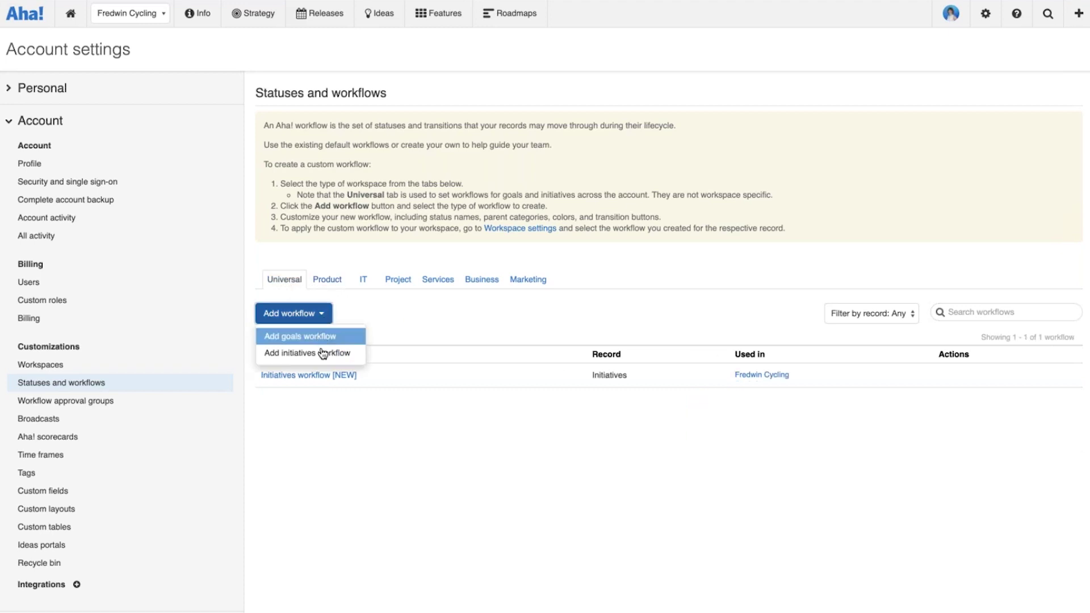
pyautogui.click(390, 307)
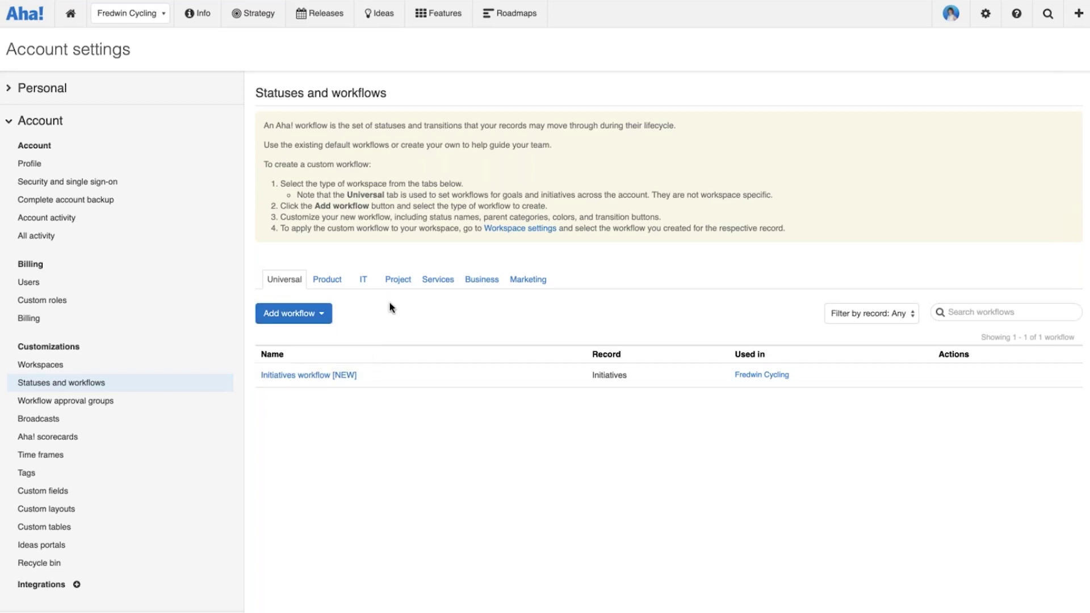
pyautogui.click(328, 282)
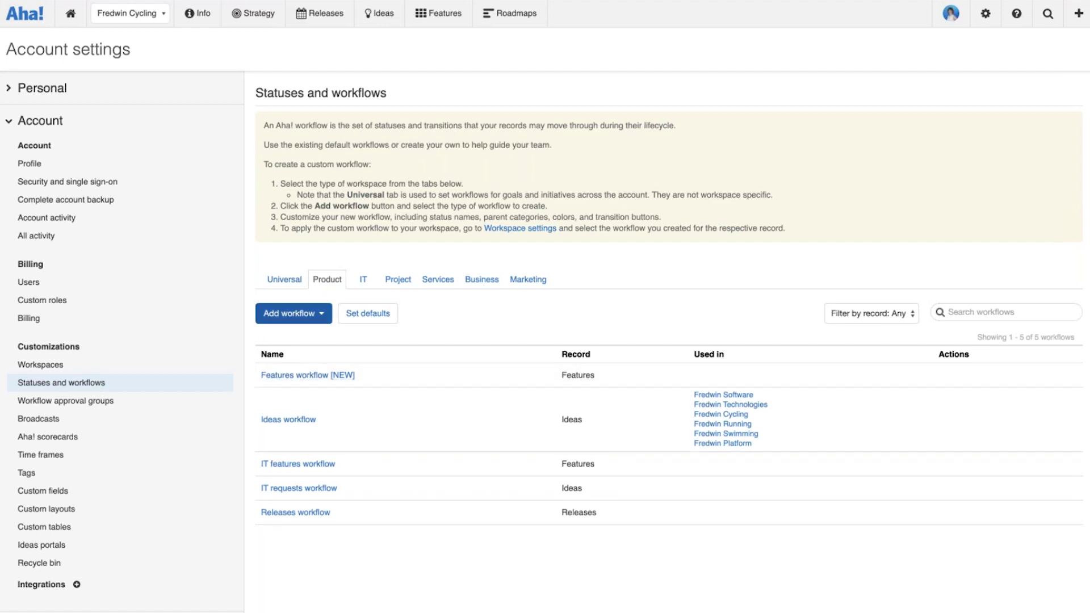
pyautogui.click(321, 316)
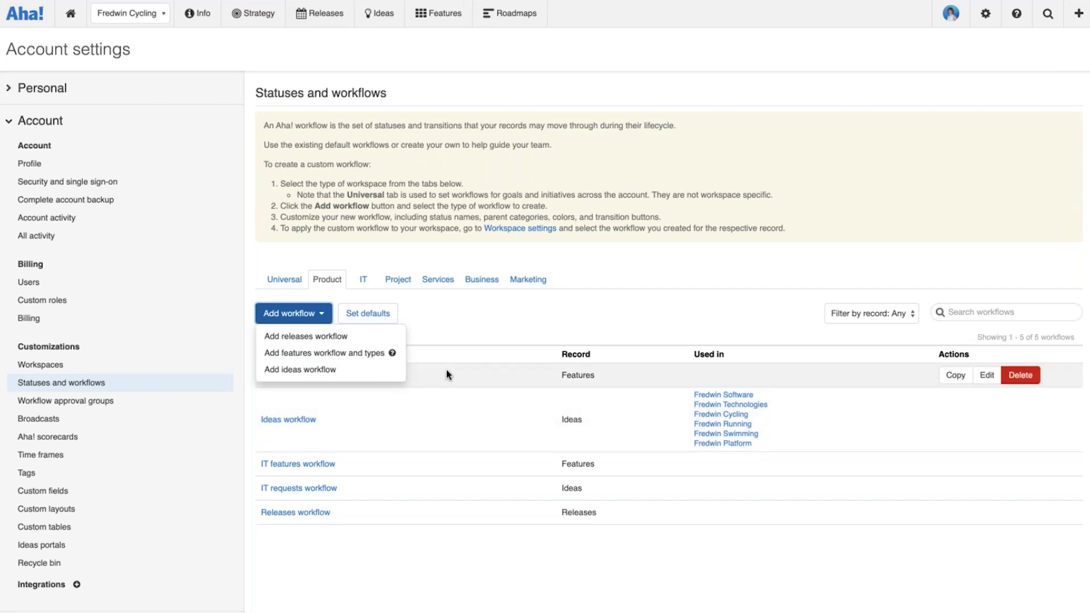
pyautogui.click(441, 369)
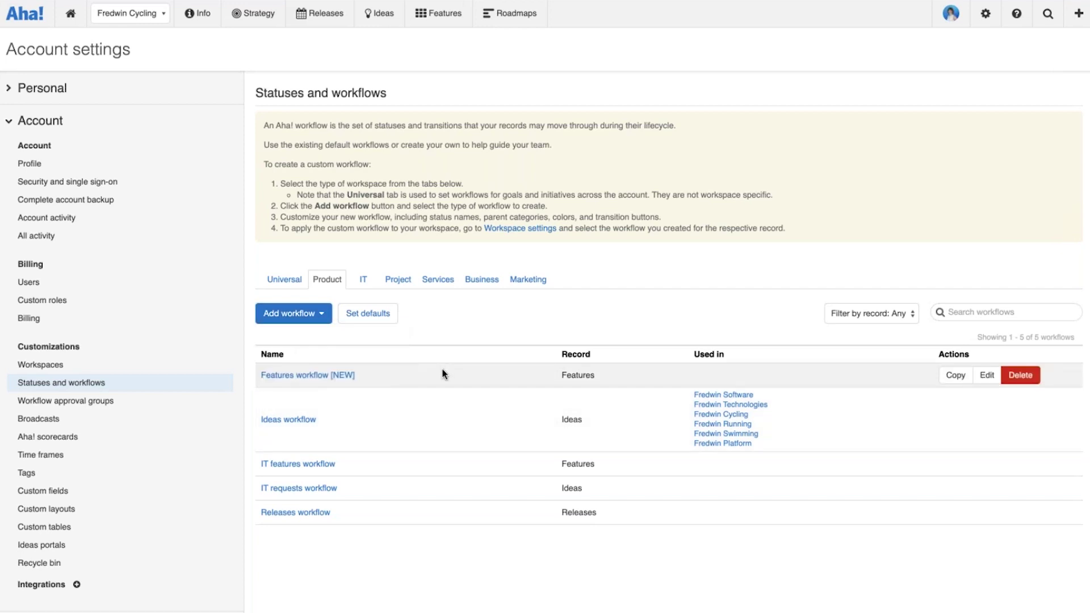
# Open Features workflow [NEW] from the workflow table to edit its statuses and transitions.
pyautogui.click(293, 377)
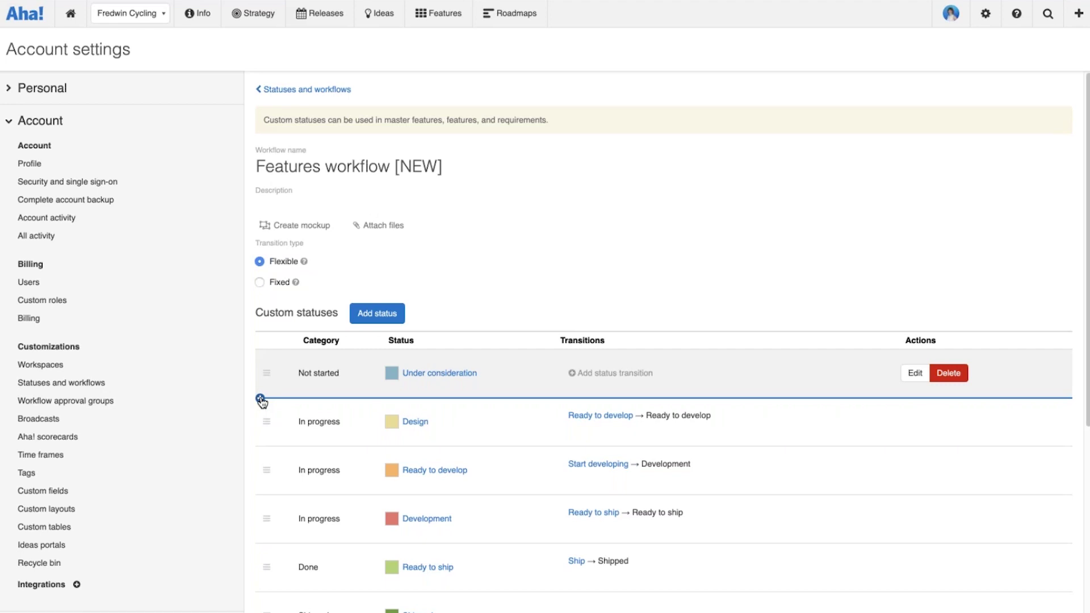
# Insert a dark blue In progress status named Define right after Under consideration.
pyautogui.click(260, 398)
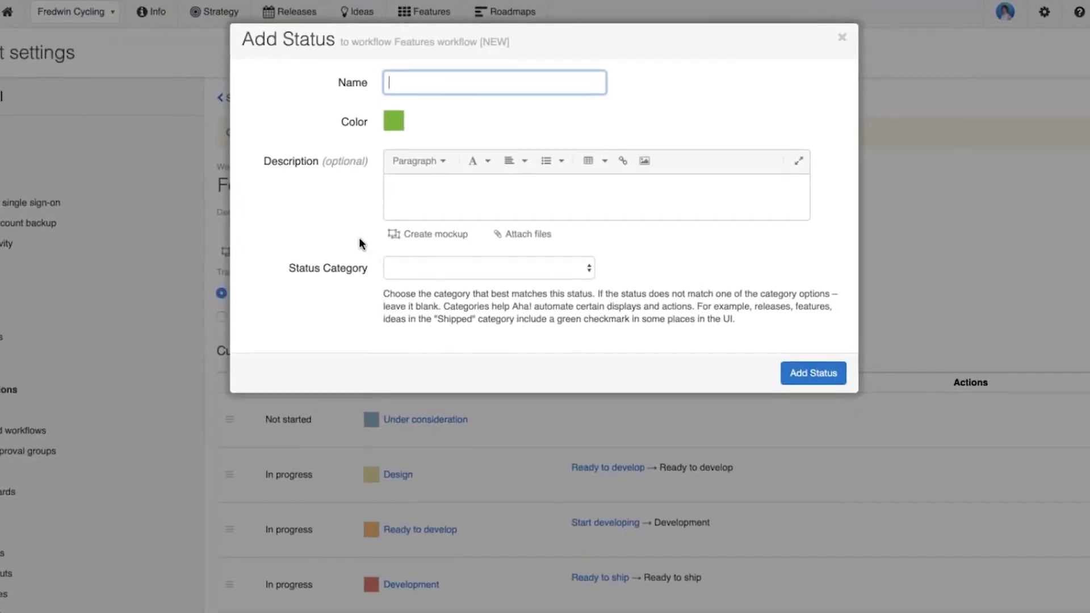
pyautogui.write('Define')
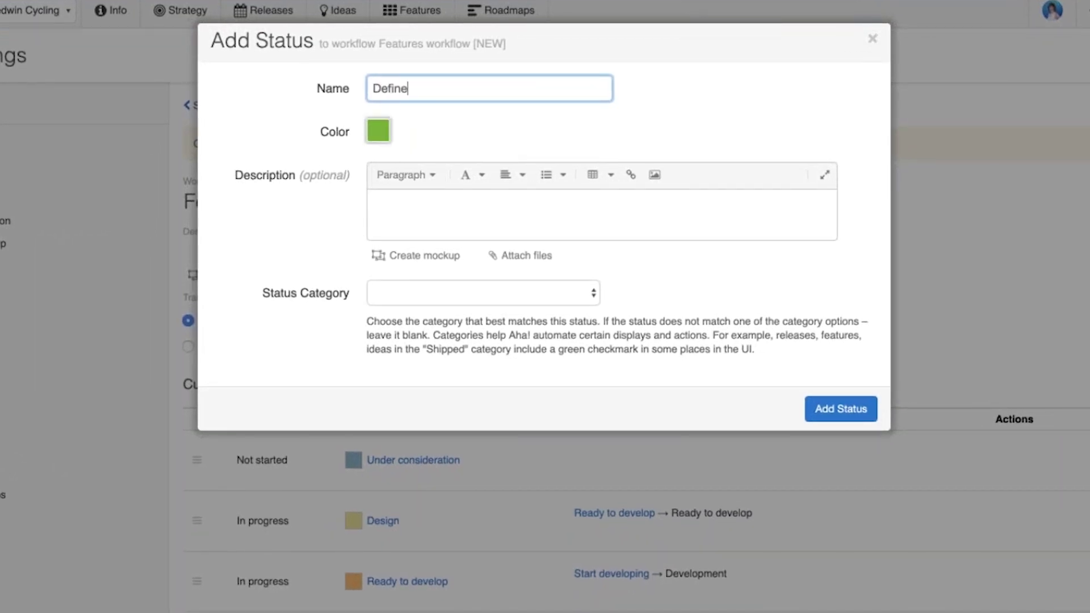
pyautogui.click(378, 131)
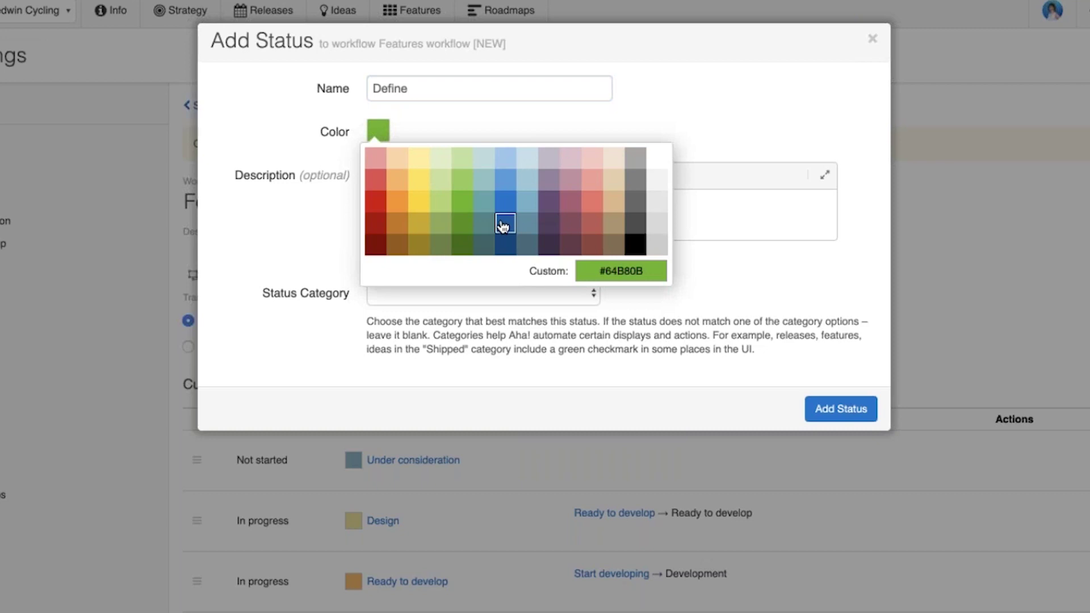
pyautogui.click(503, 223)
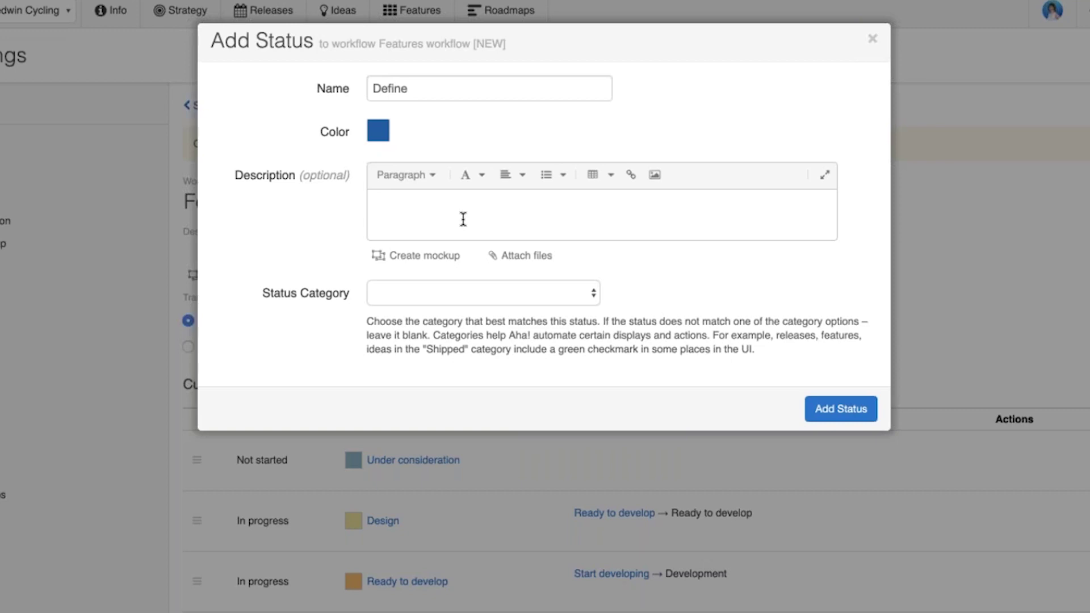
pyautogui.click(473, 293)
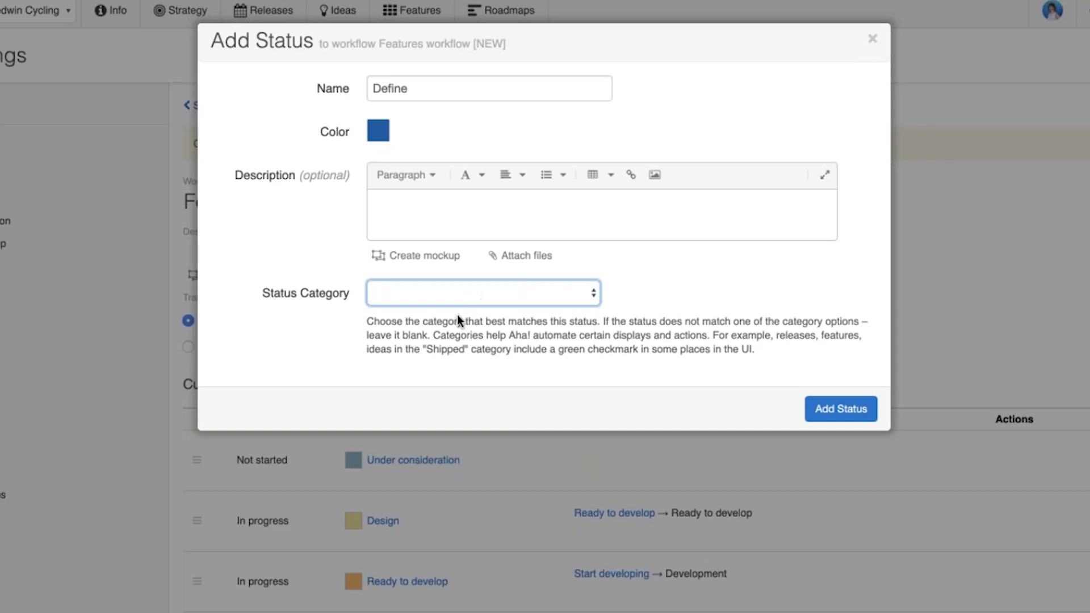
pyautogui.click(458, 316)
pyautogui.click(837, 413)
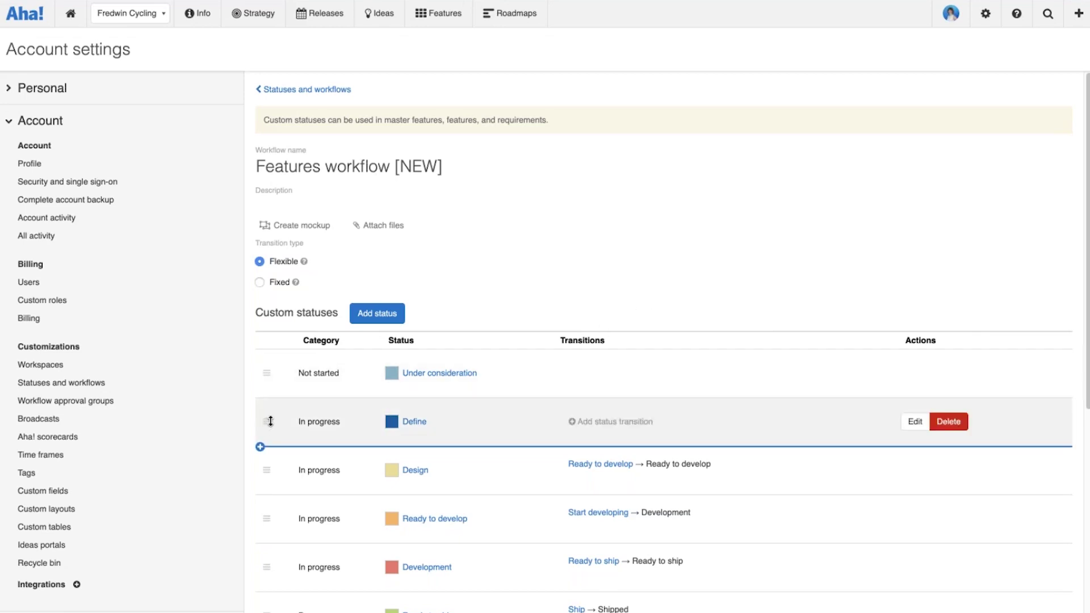
pyautogui.moveTo(268, 432)
pyautogui.mouseDown()
pyautogui.moveTo(267, 475)
pyautogui.moveTo(267, 418)
pyautogui.mouseUp()
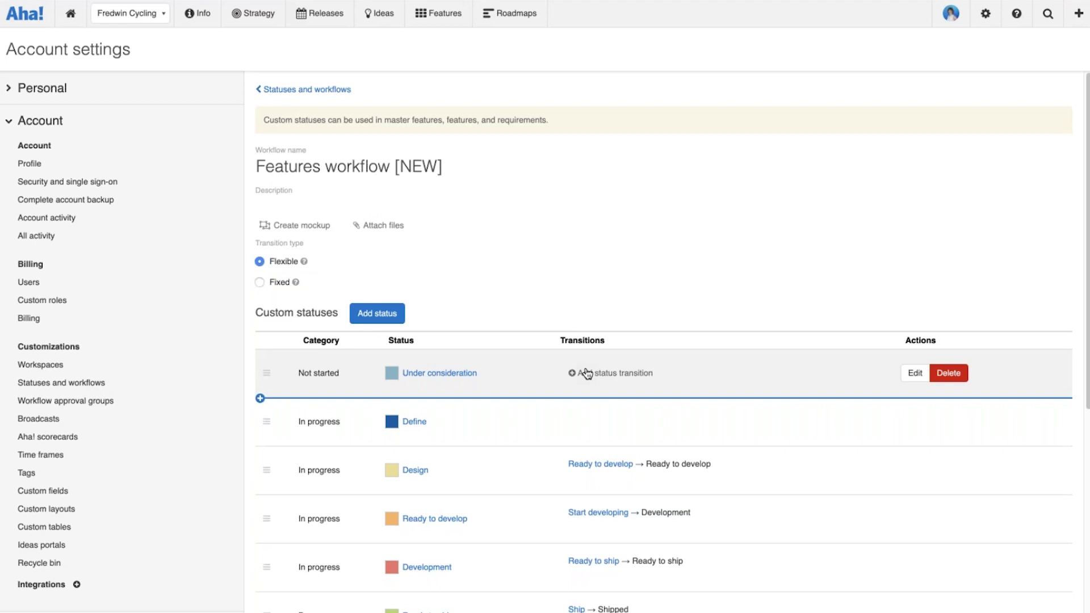
# Add a 'Ready to define' transition from Under consideration to Define.
pyautogui.click(575, 374)
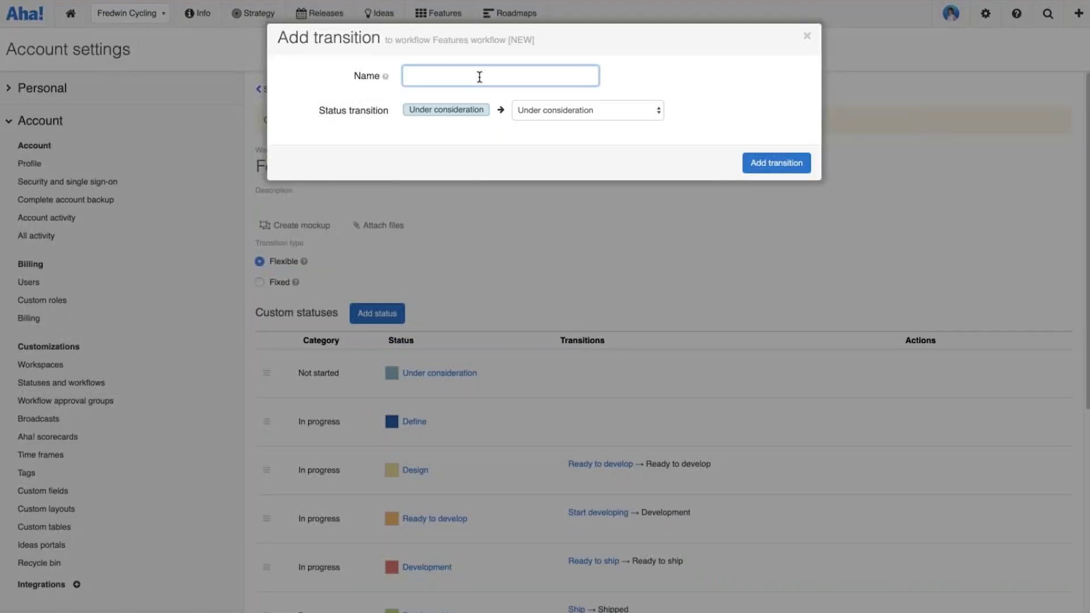
pyautogui.write('Ready to define')
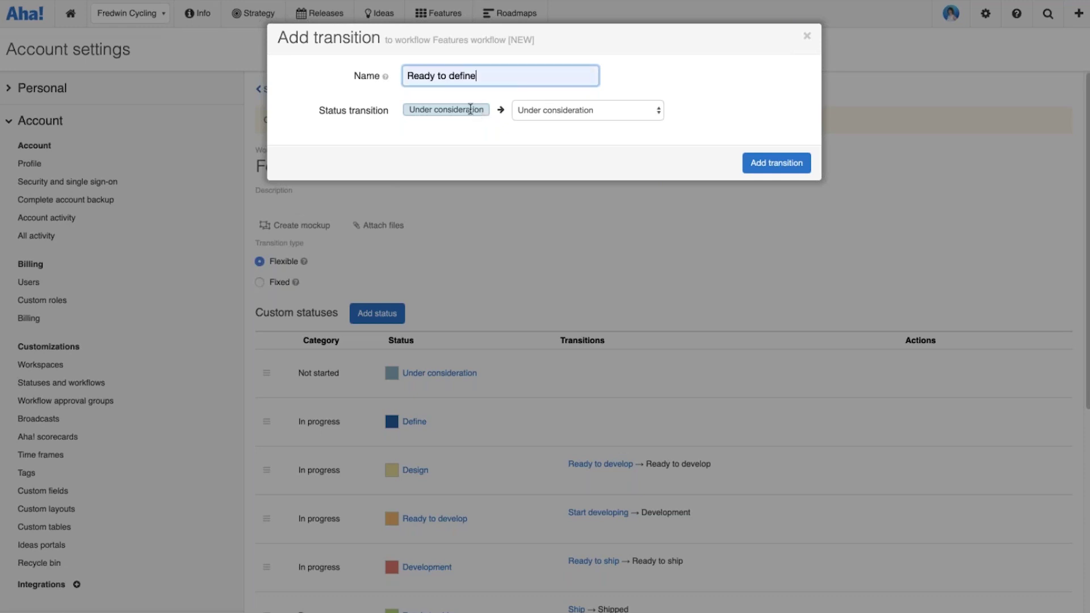
pyautogui.click(632, 113)
pyautogui.click(592, 122)
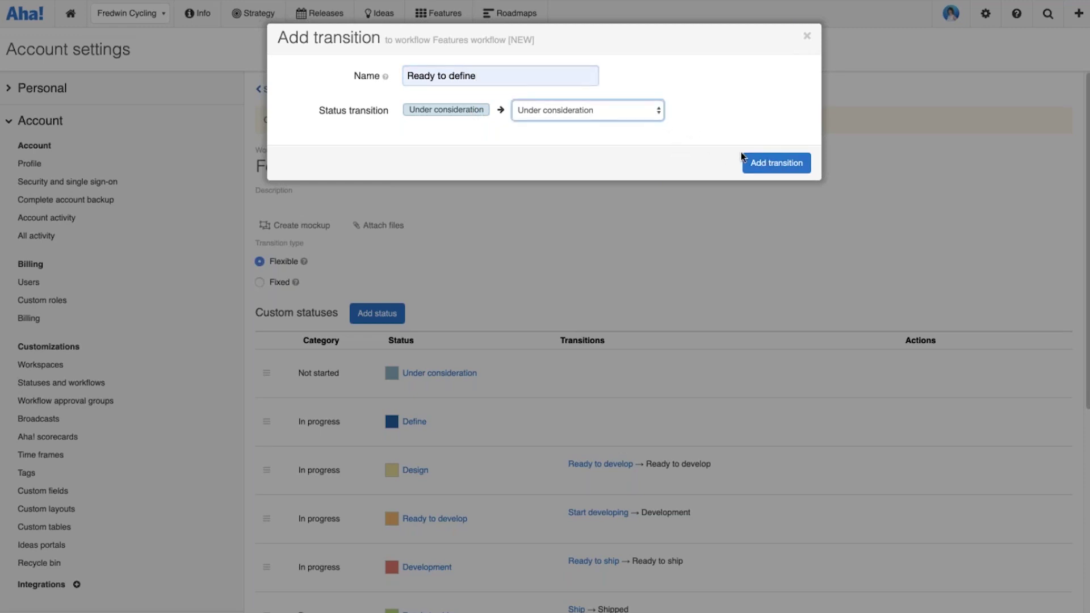
pyautogui.click(770, 164)
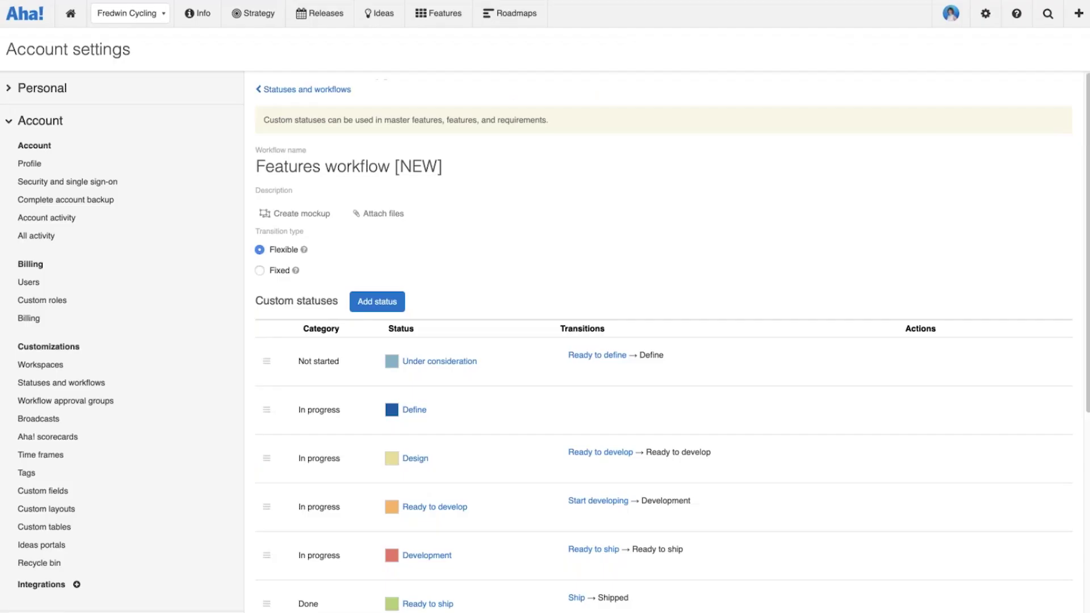
# Add a 'Ready to design' transition from Define to Design.
pyautogui.moveTo(661, 437)
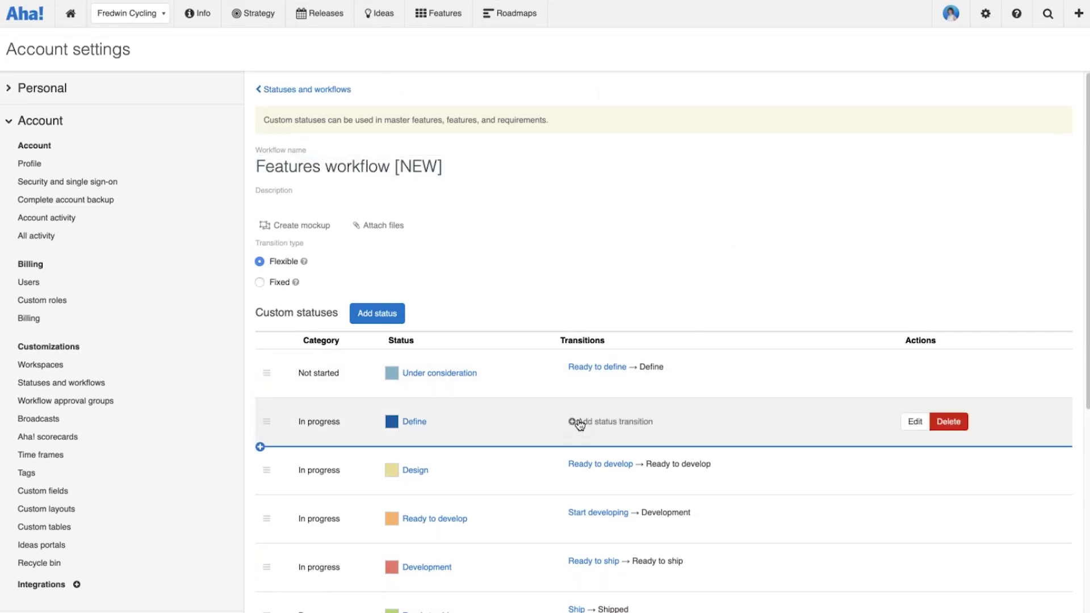
pyautogui.click(577, 424)
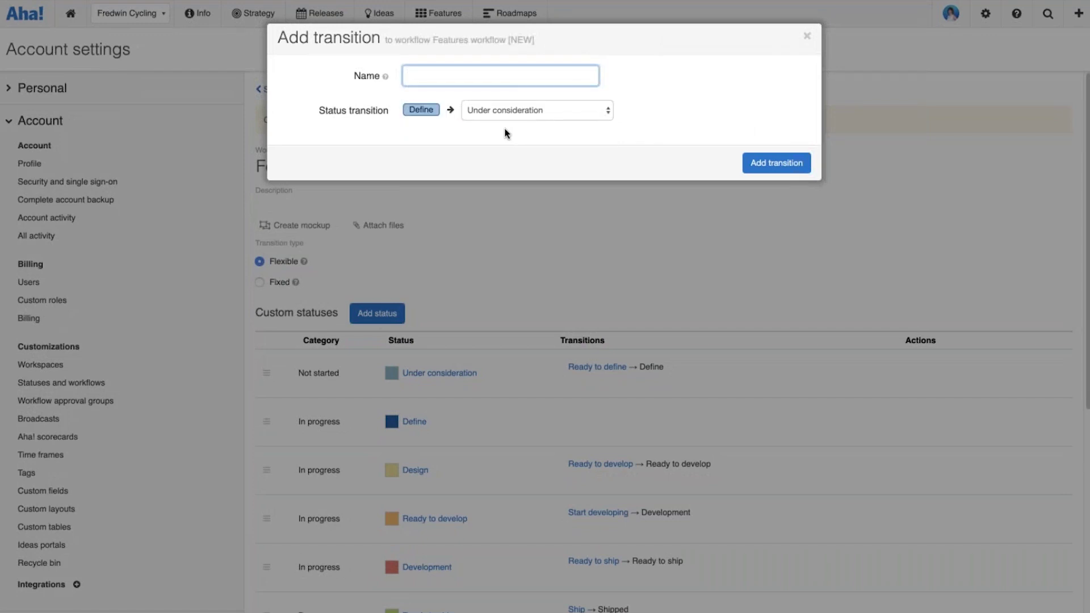
pyautogui.write('Ready to design')
pyautogui.press('BackSpace')
pyautogui.press('BackSpace')
pyautogui.press('BackSpace')
pyautogui.press('BackSpace')
pyautogui.write('fine')
pyautogui.press('BackSpace')
pyautogui.press('BackSpace')
pyautogui.press('BackSpace')
pyautogui.press('BackSpace')
pyautogui.write('sign')
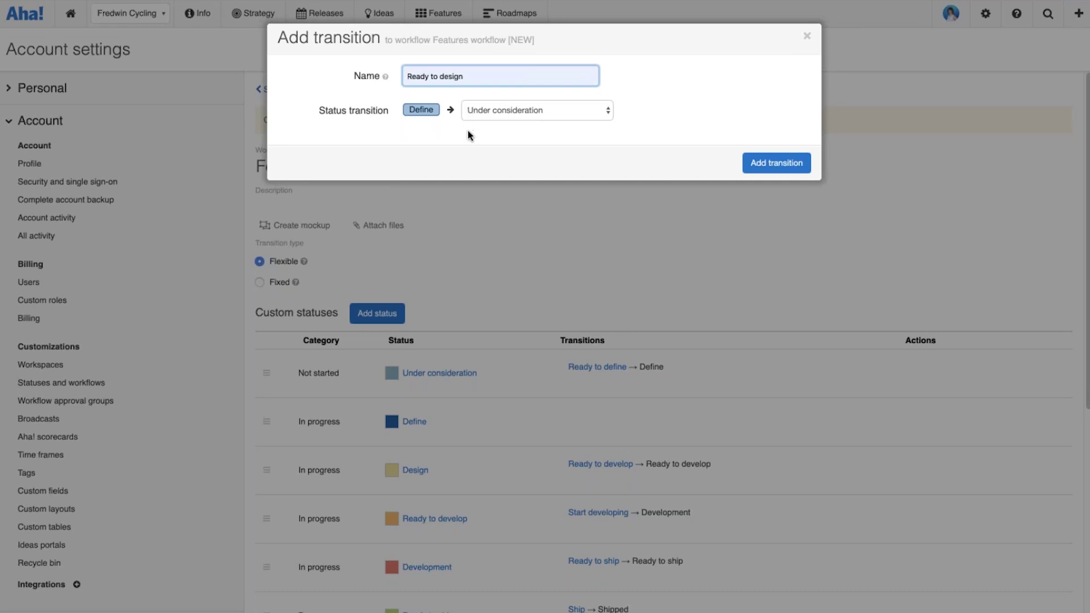
pyautogui.click(501, 113)
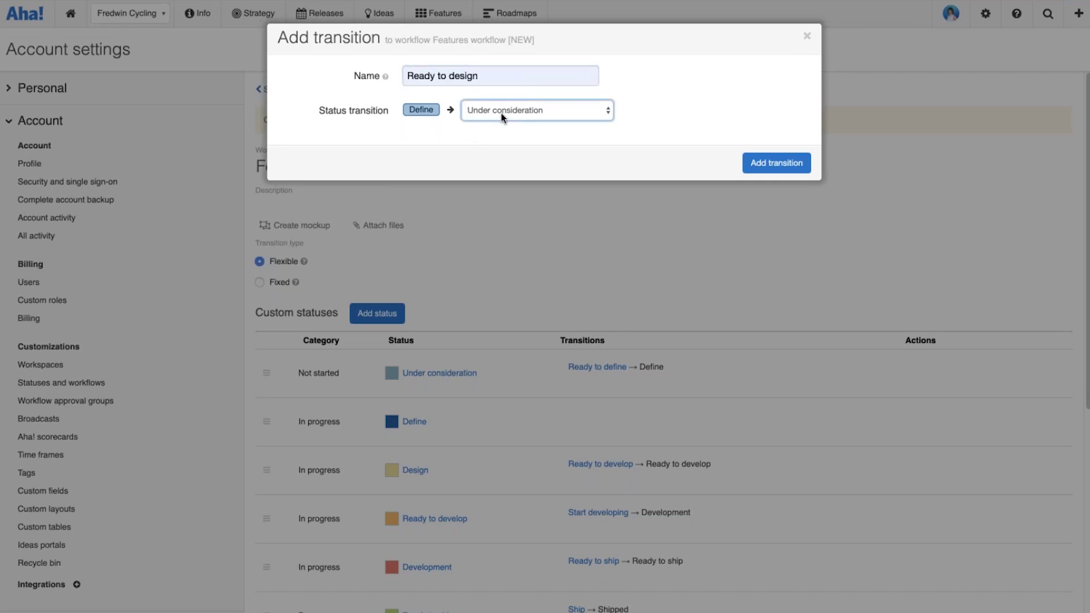
pyautogui.click(491, 141)
pyautogui.click(764, 164)
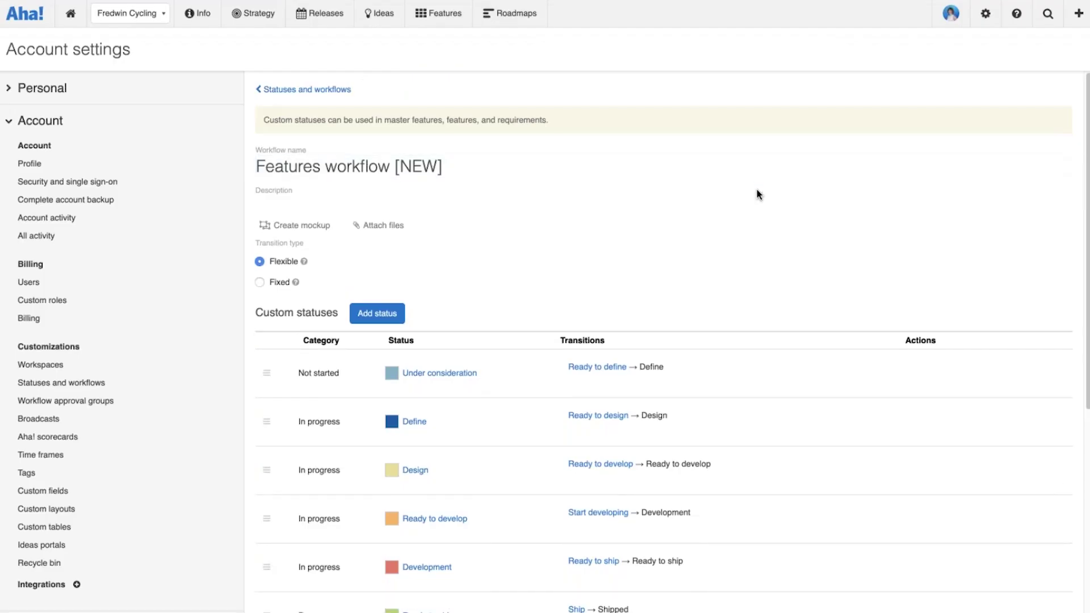
# Open the Fredwin Cycling workspace configuration and scroll down to its Workflow section.
pyautogui.scroll(-1, 757, 194)
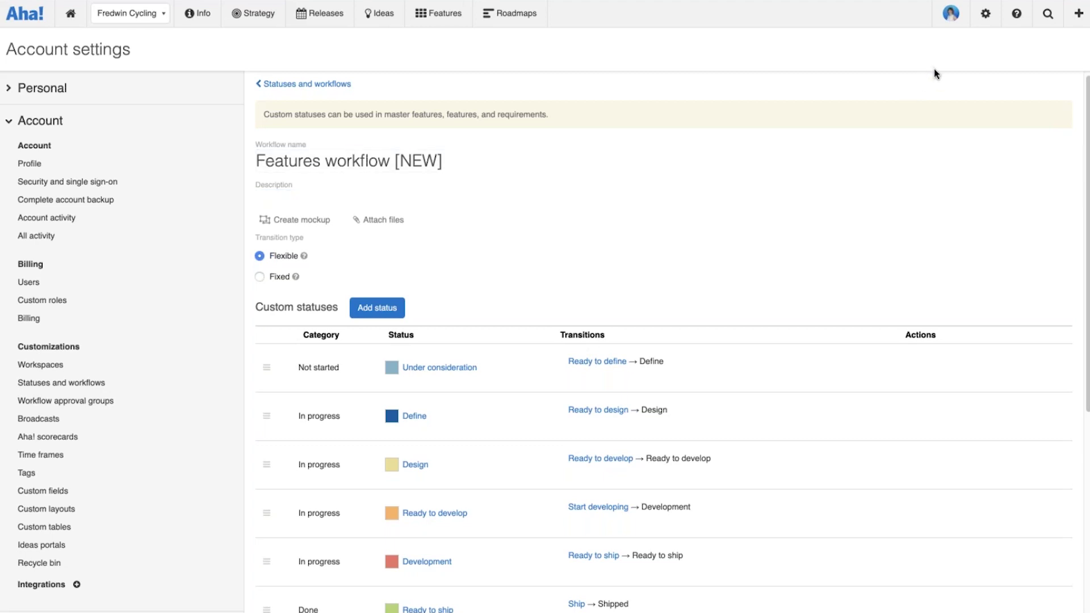
pyautogui.click(983, 15)
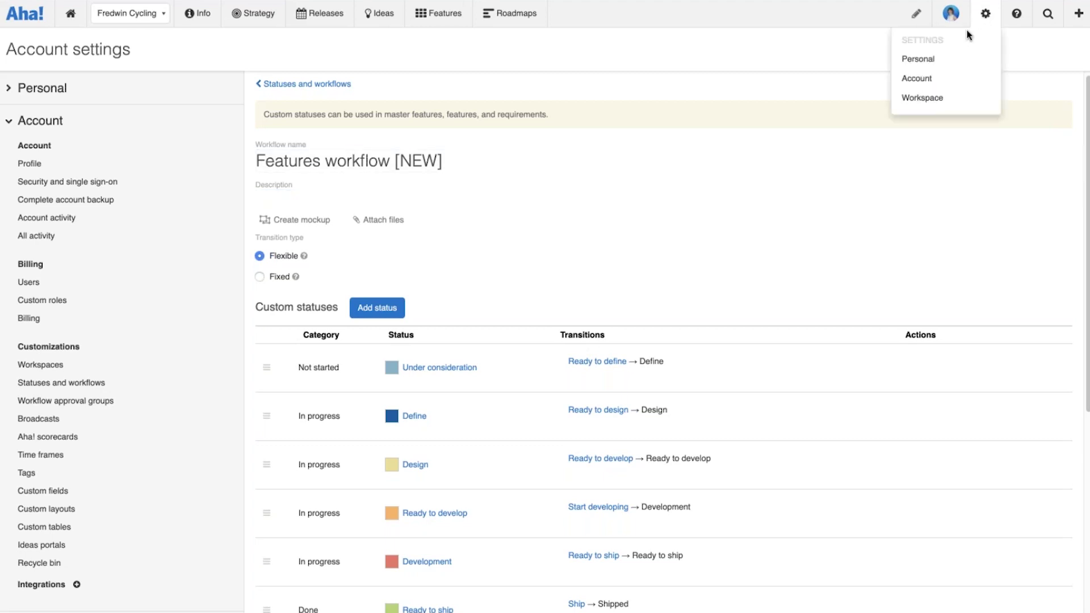
pyautogui.click(934, 99)
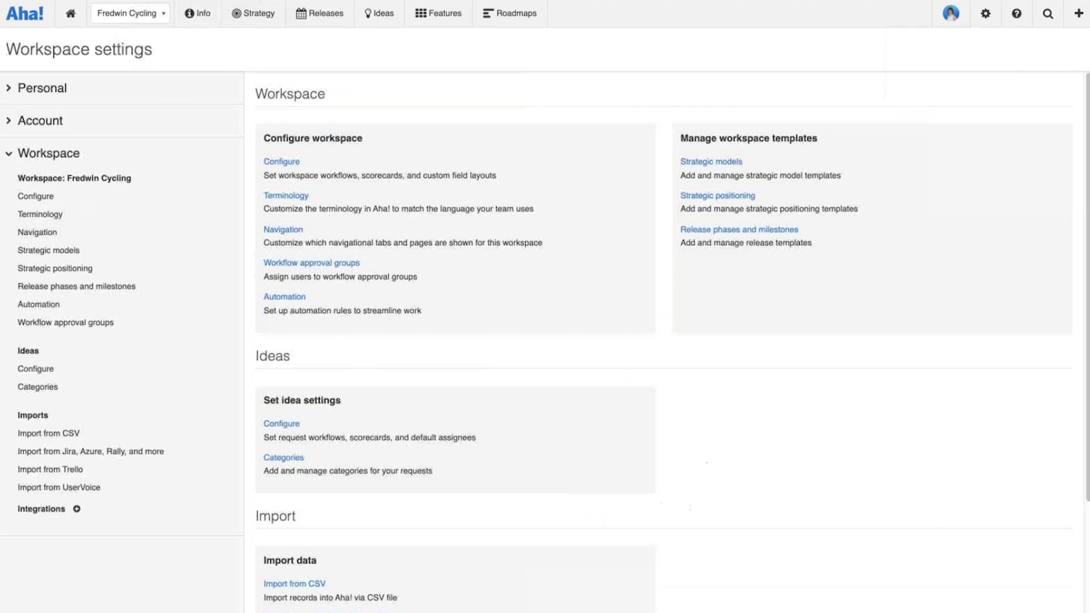
pyautogui.click(289, 167)
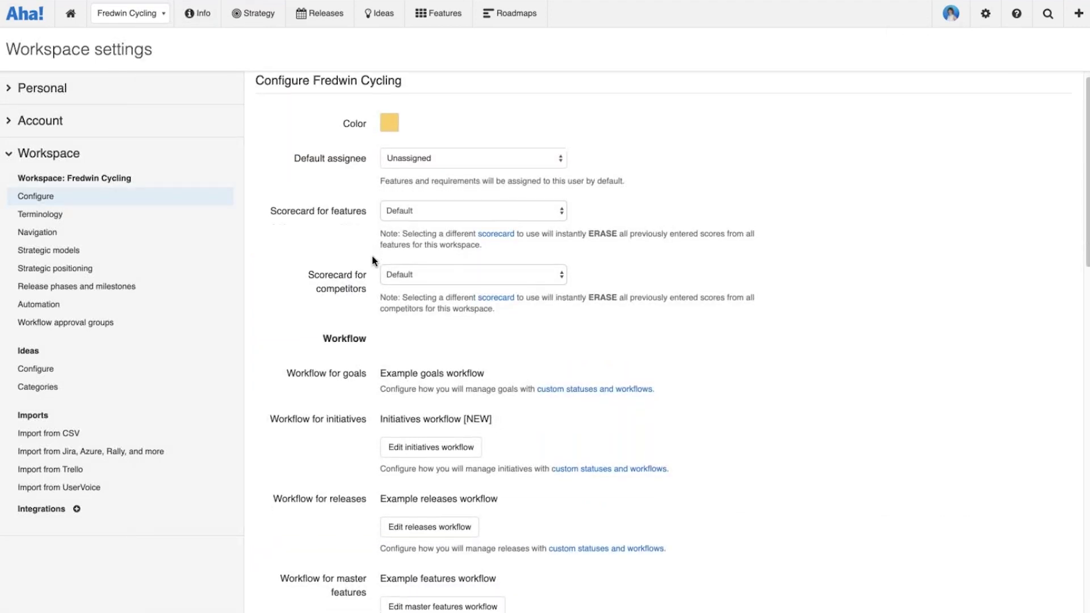
pyautogui.scroll(-5, 373, 261)
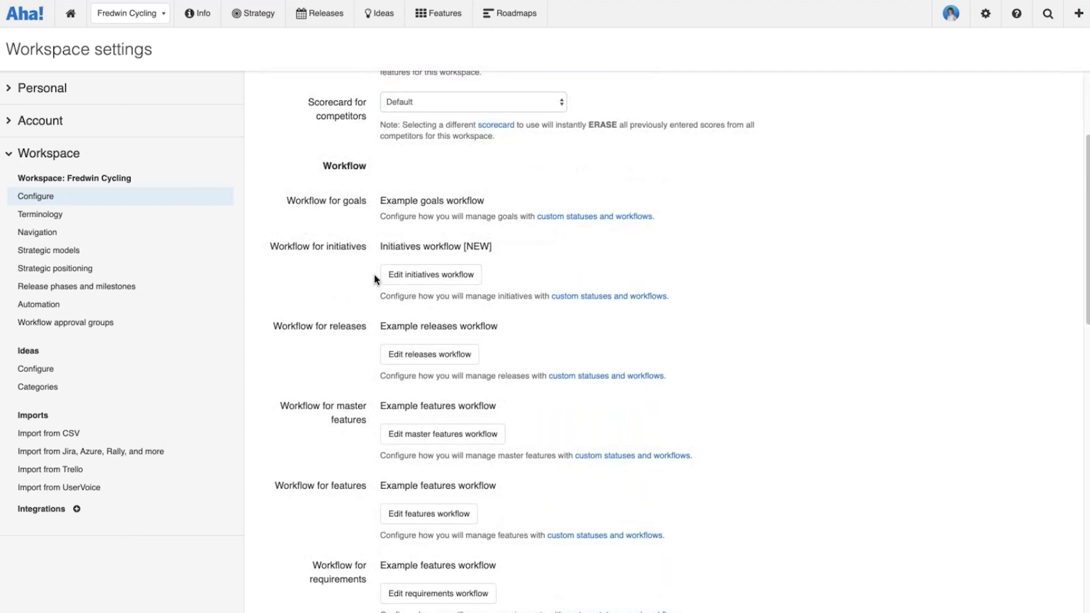
pyautogui.scroll(-1, 375, 278)
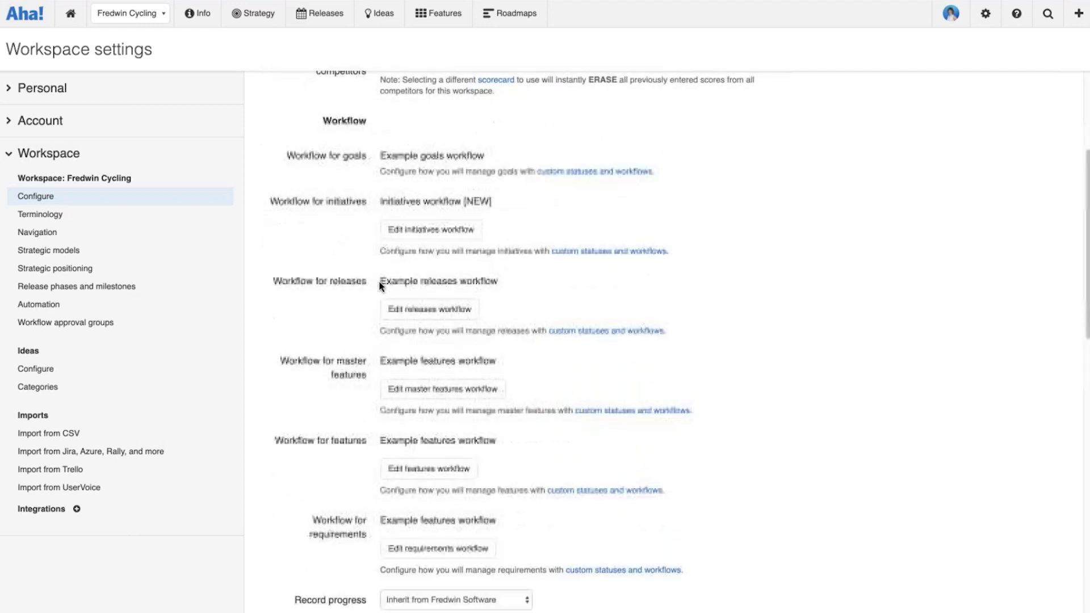
# Move features to Features workflow [NEW], mapping In design to Design and In development to Development.
pyautogui.click(404, 474)
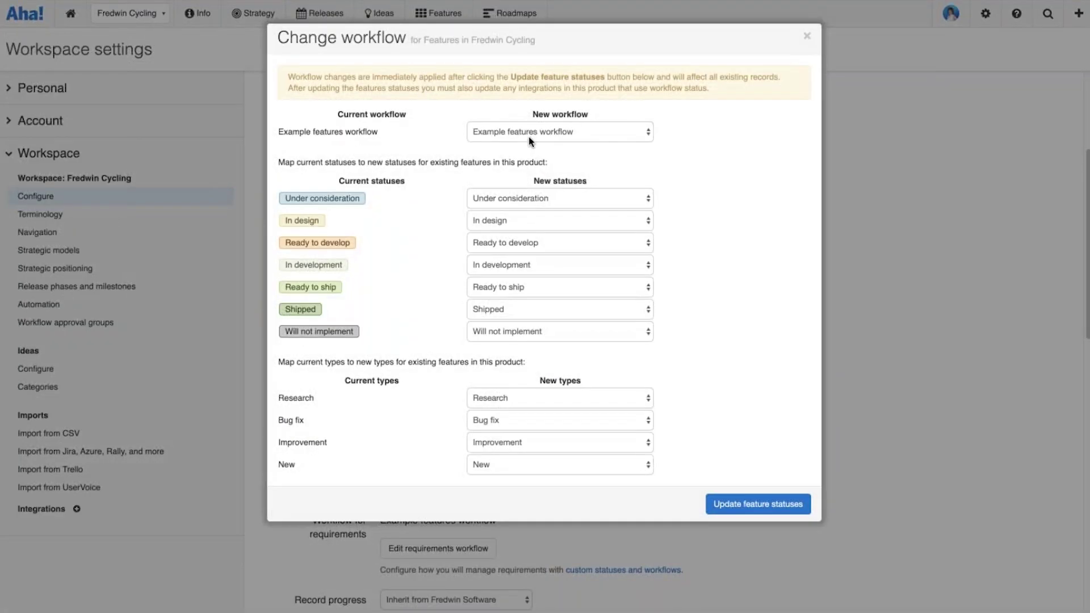
pyautogui.click(530, 131)
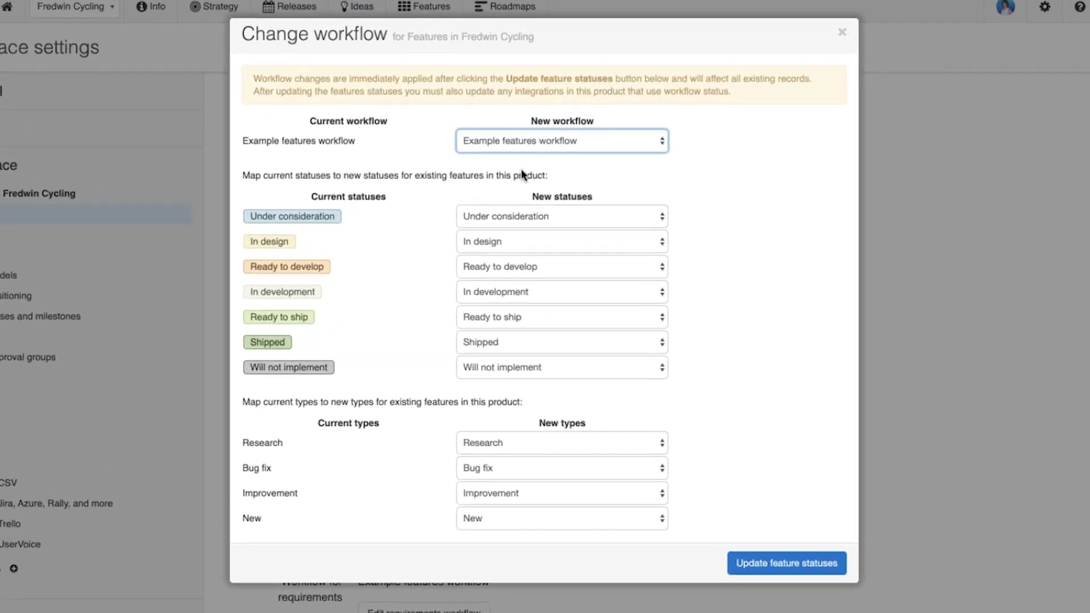
pyautogui.click(520, 169)
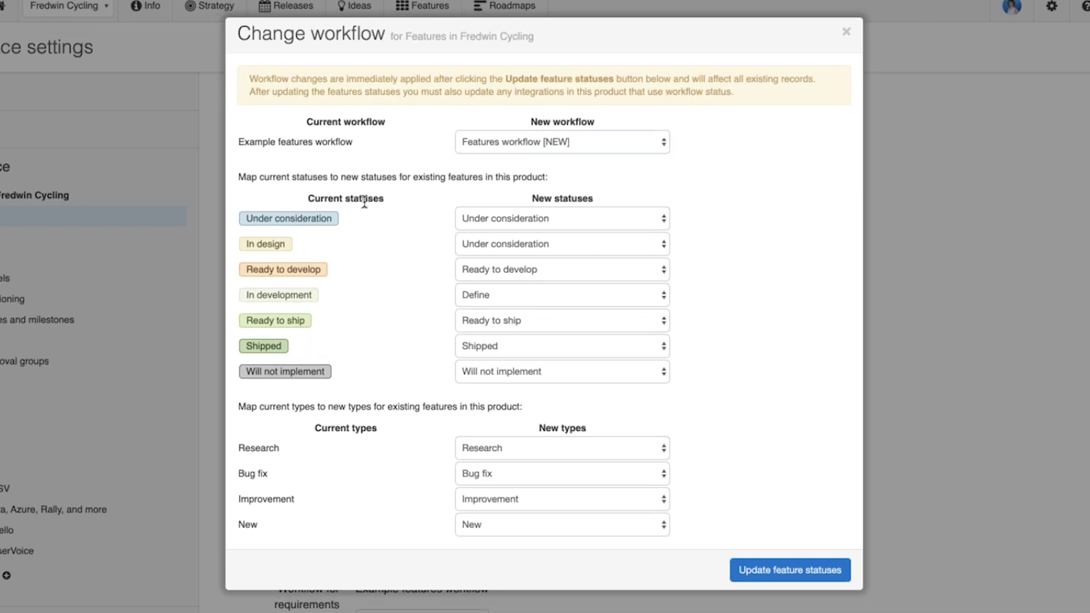
pyautogui.click(491, 244)
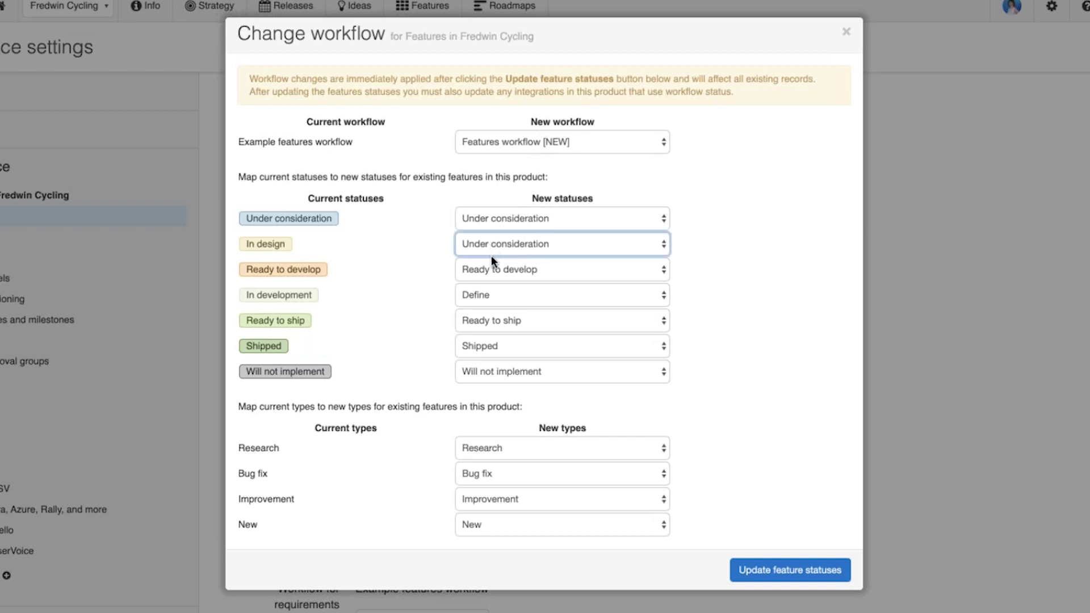
pyautogui.press('Down')
pyautogui.click(479, 295)
pyautogui.press('Down')
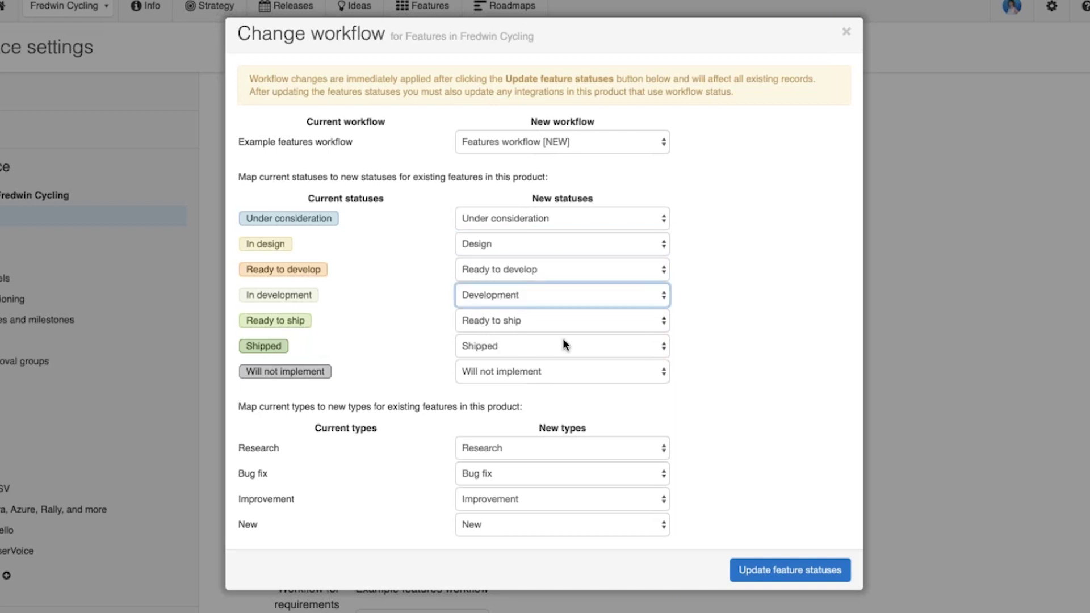
pyautogui.click(789, 571)
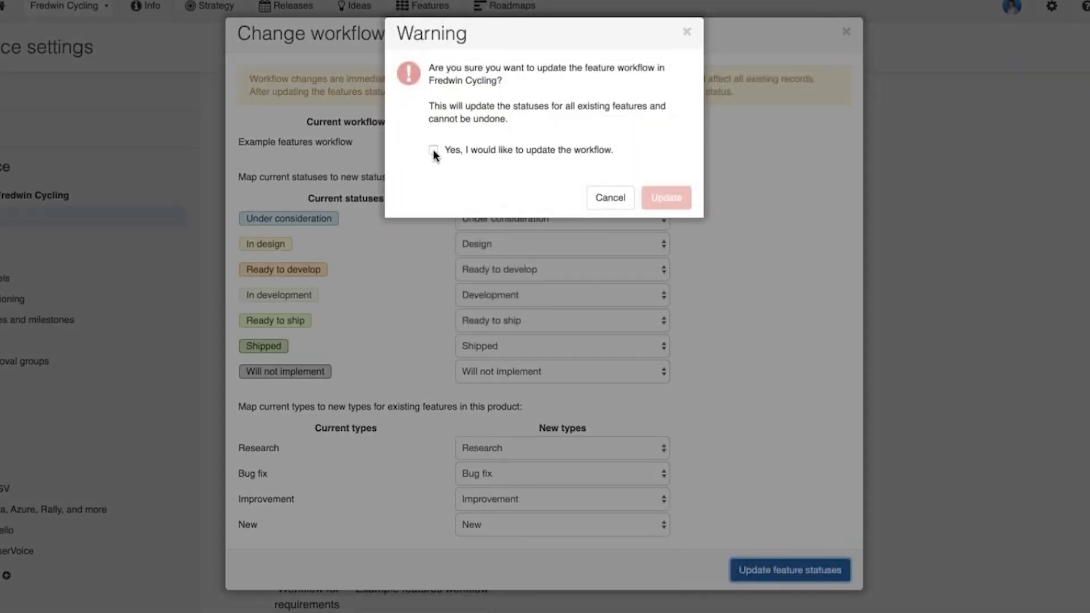
pyautogui.click(433, 150)
pyautogui.click(674, 202)
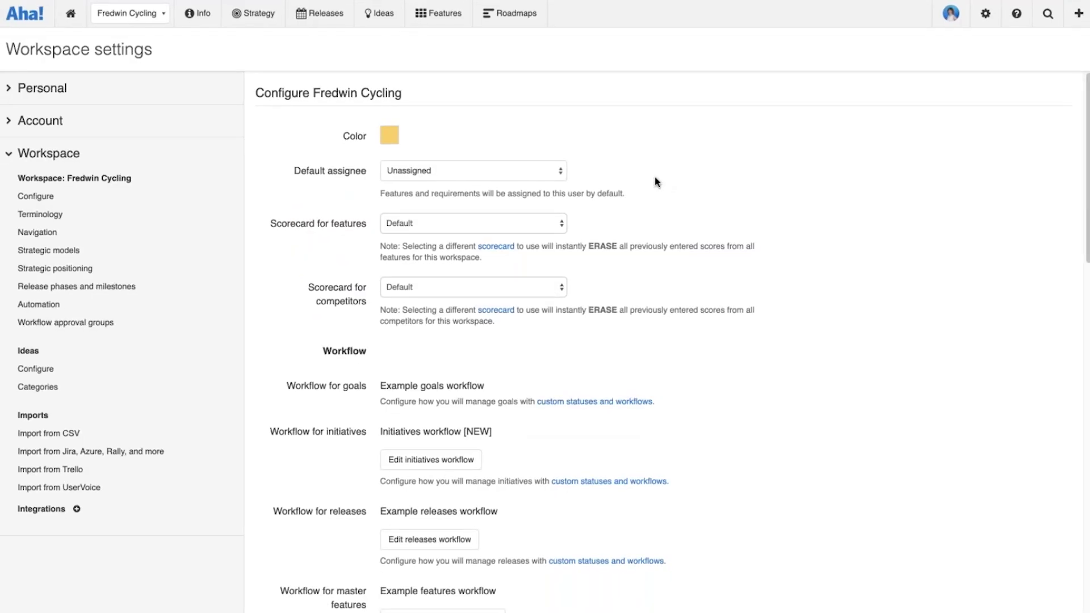
# Open the Sponsored accomplishments feature from the Features board.
pyautogui.click(452, 14)
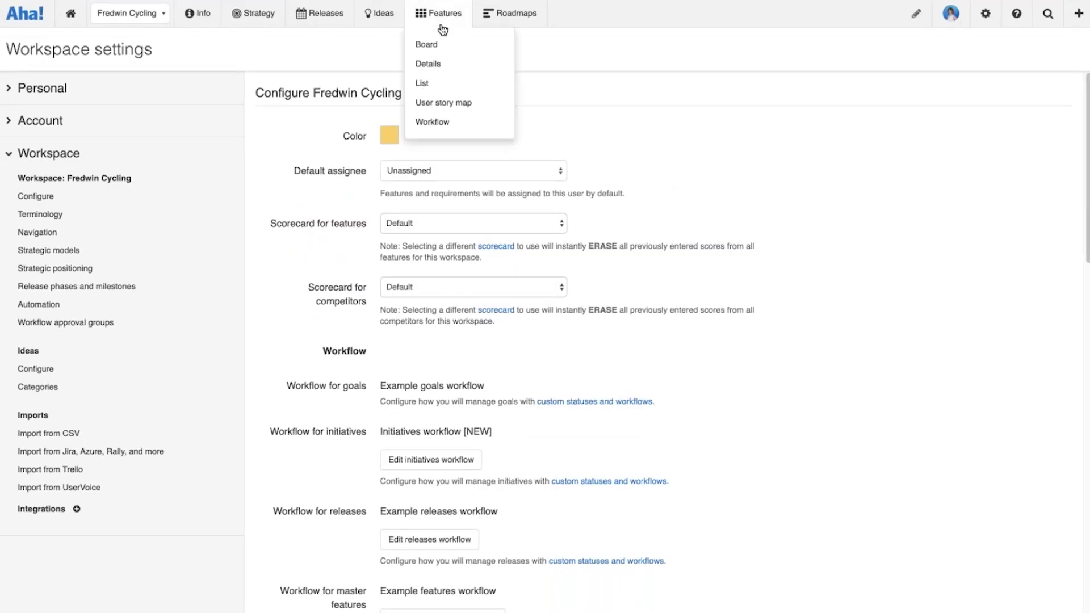
pyautogui.click(427, 41)
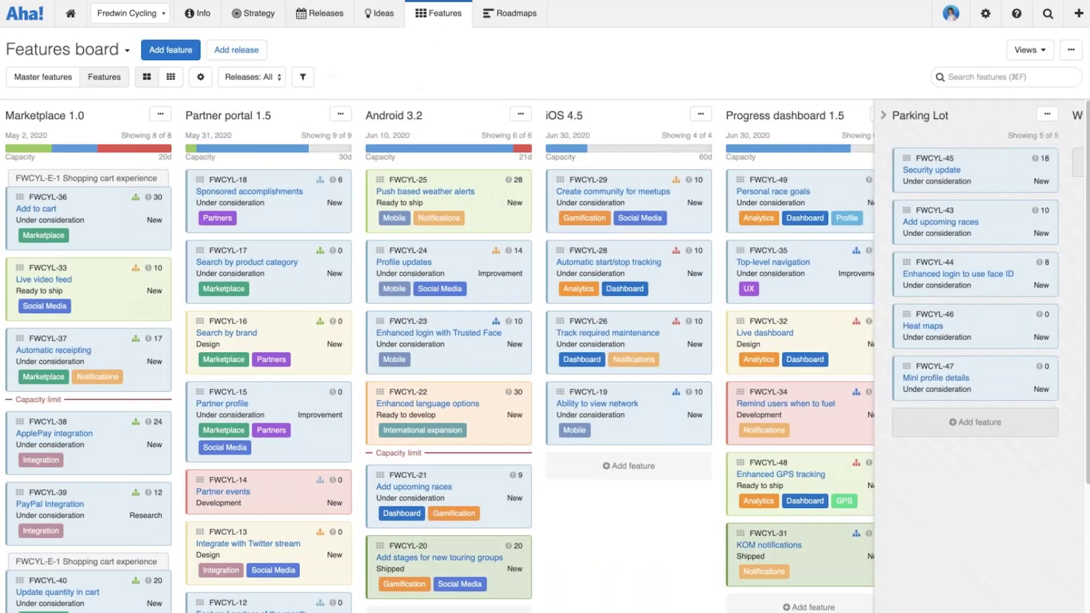
pyautogui.click(332, 211)
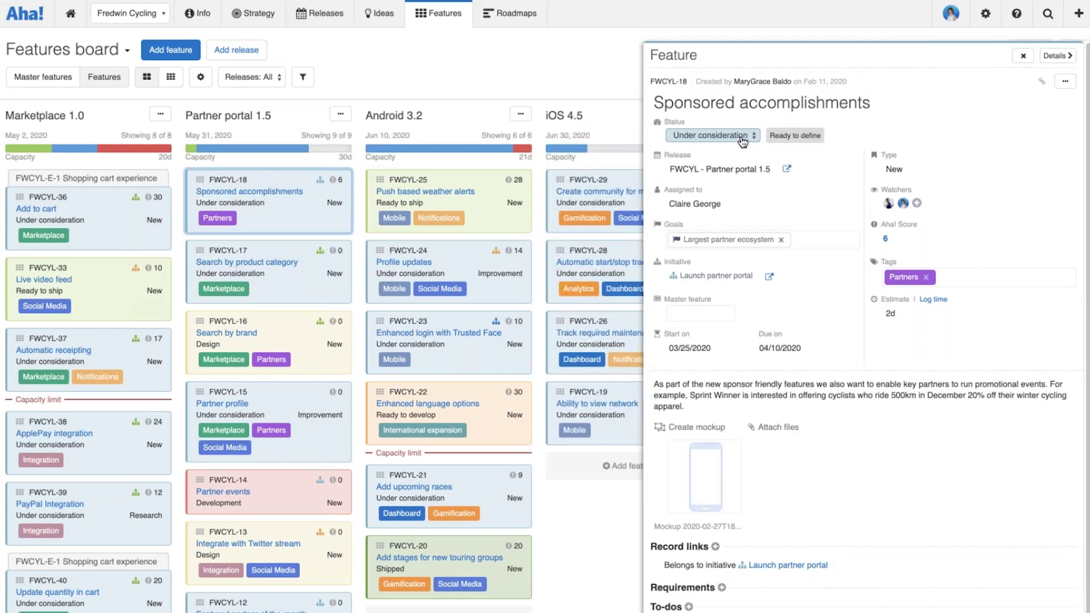
# Advance Sponsored accomplishments from Under consideration to Define via the Ready to define transition.
pyautogui.click(746, 137)
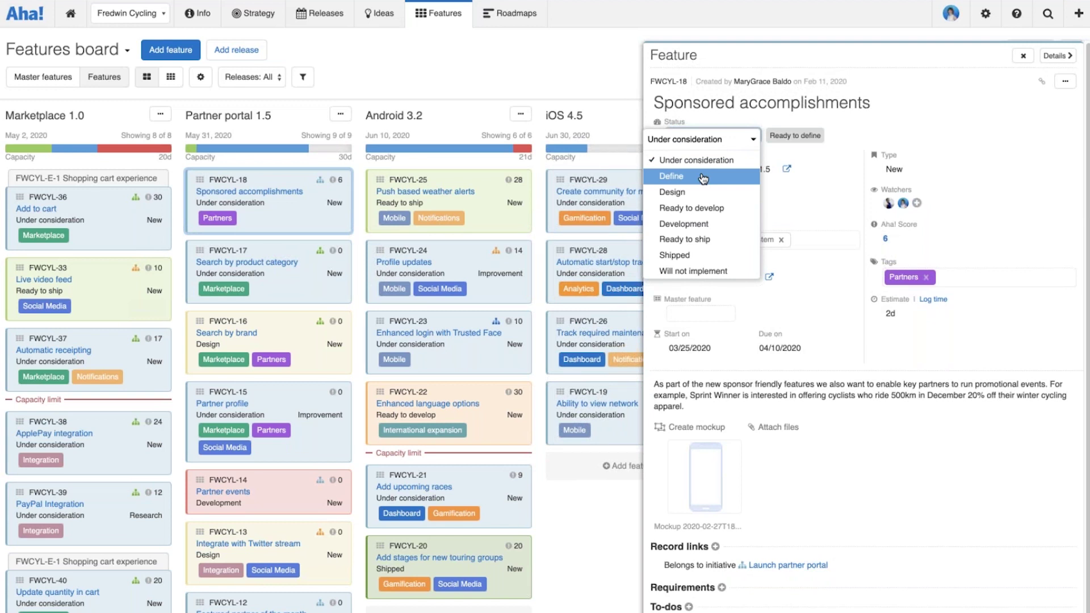
pyautogui.click(824, 168)
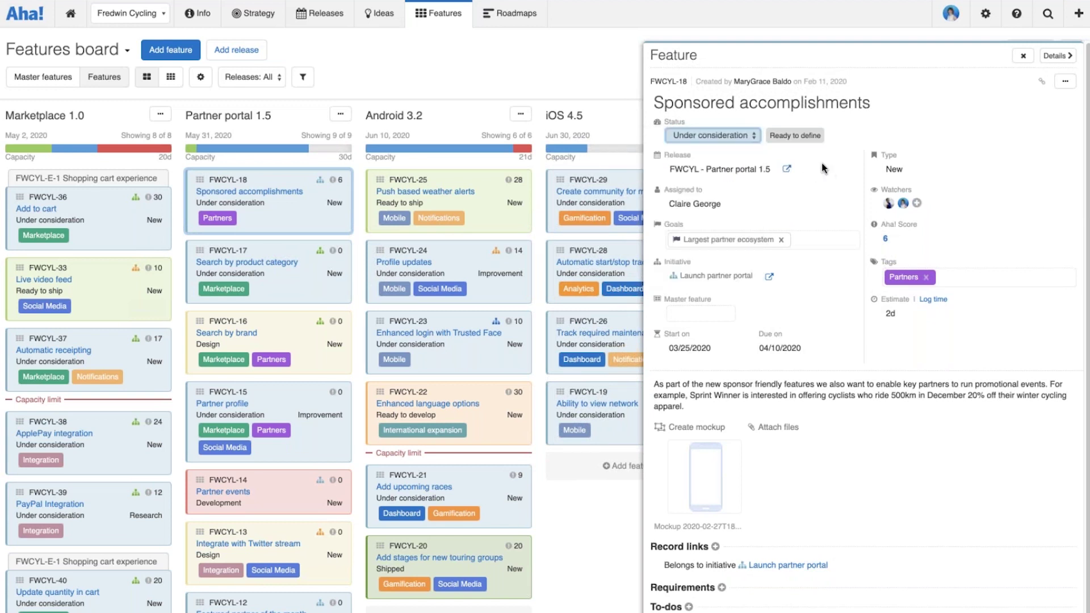
pyautogui.click(796, 138)
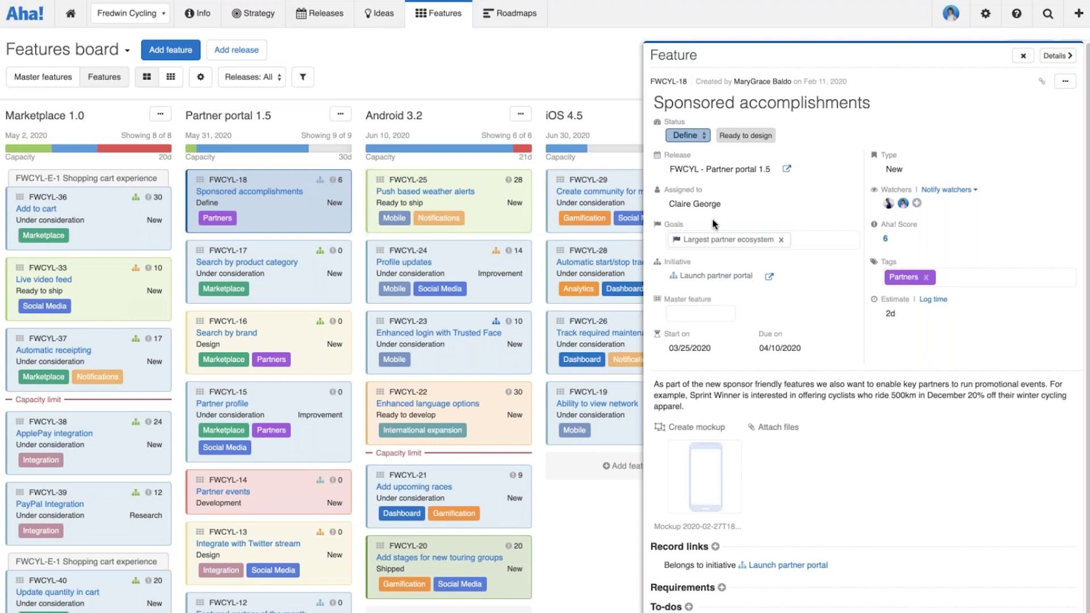
pyautogui.scroll(-1, 713, 224)
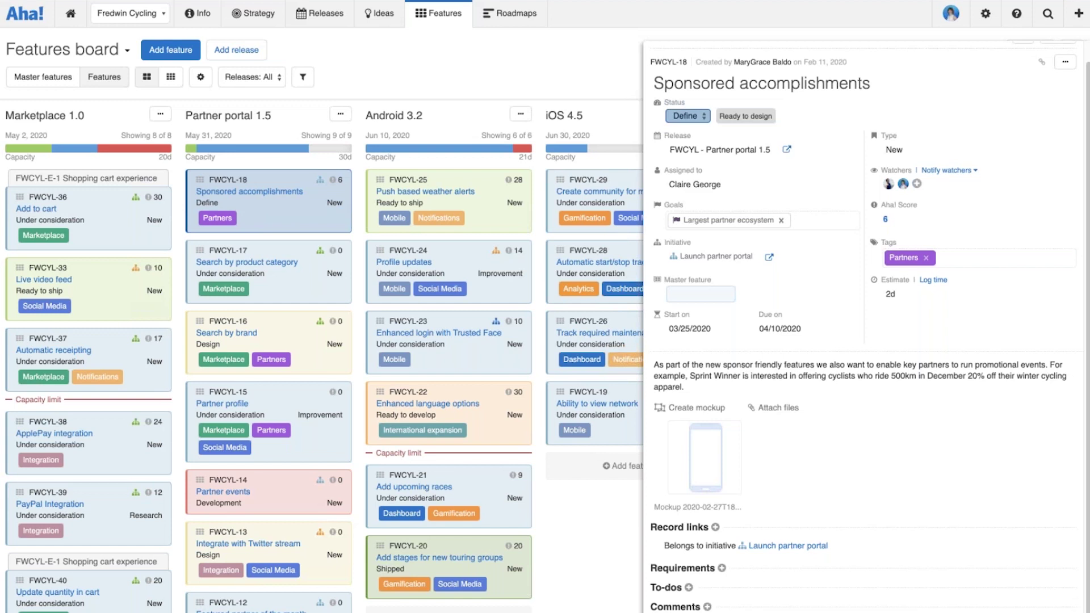
# Add a new approval to-do named 'Please review' to Sponsored accomplishments.
pyautogui.click(689, 587)
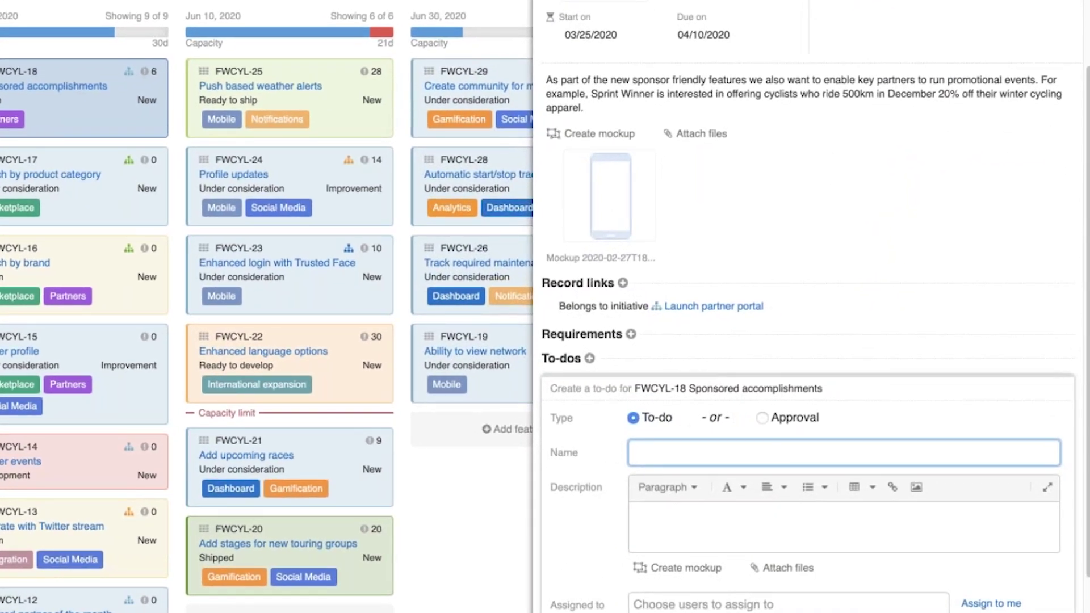
pyautogui.click(761, 418)
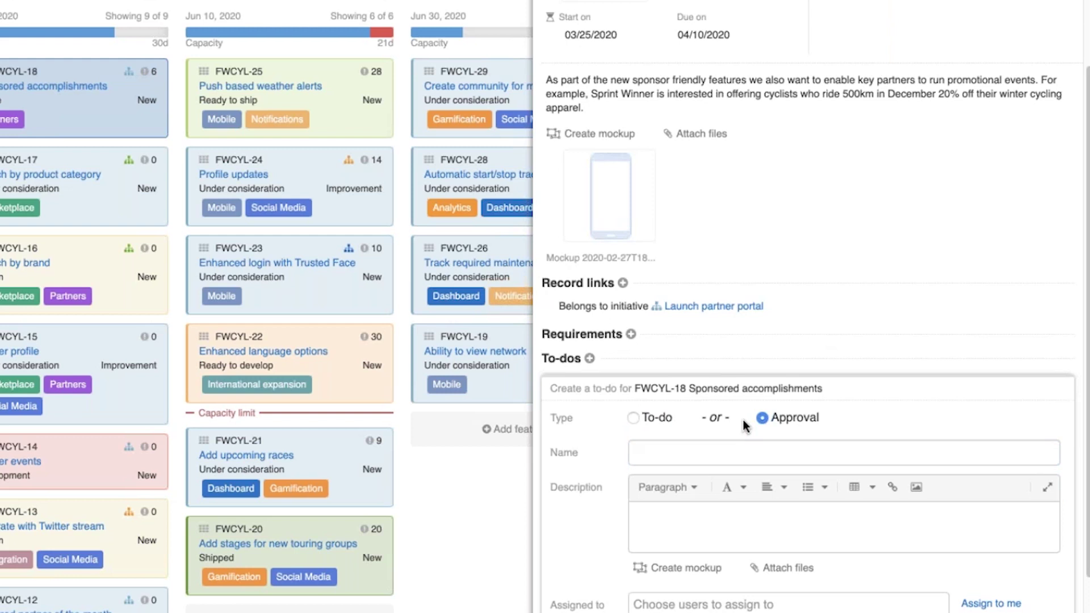
pyautogui.scroll(-1, 743, 420)
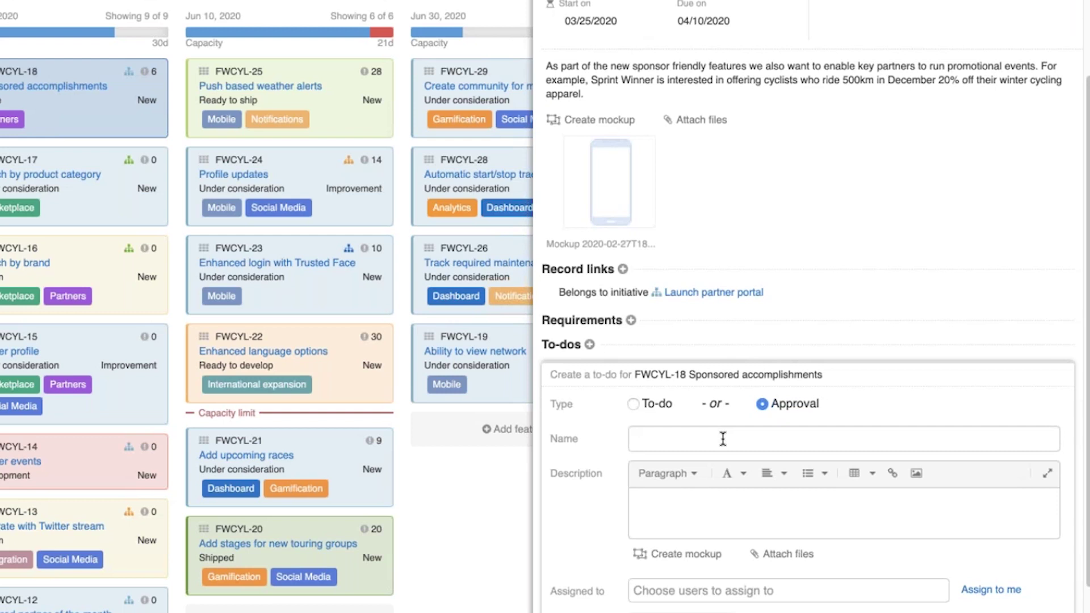
pyautogui.click(720, 437)
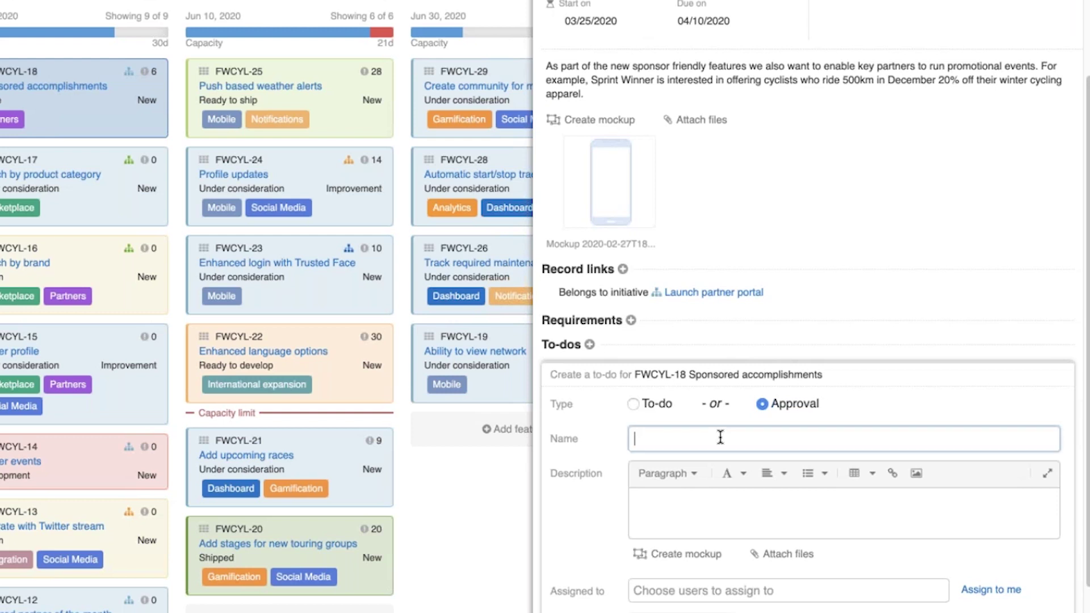
pyautogui.write('Please ')
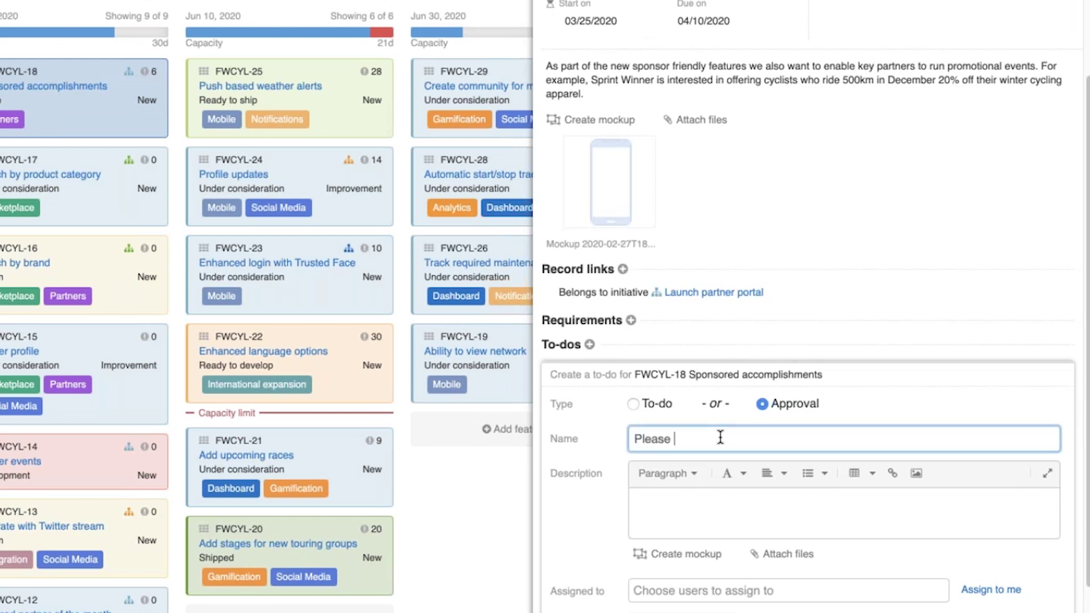
pyautogui.write('review')
pyautogui.scroll(-1, 713, 521)
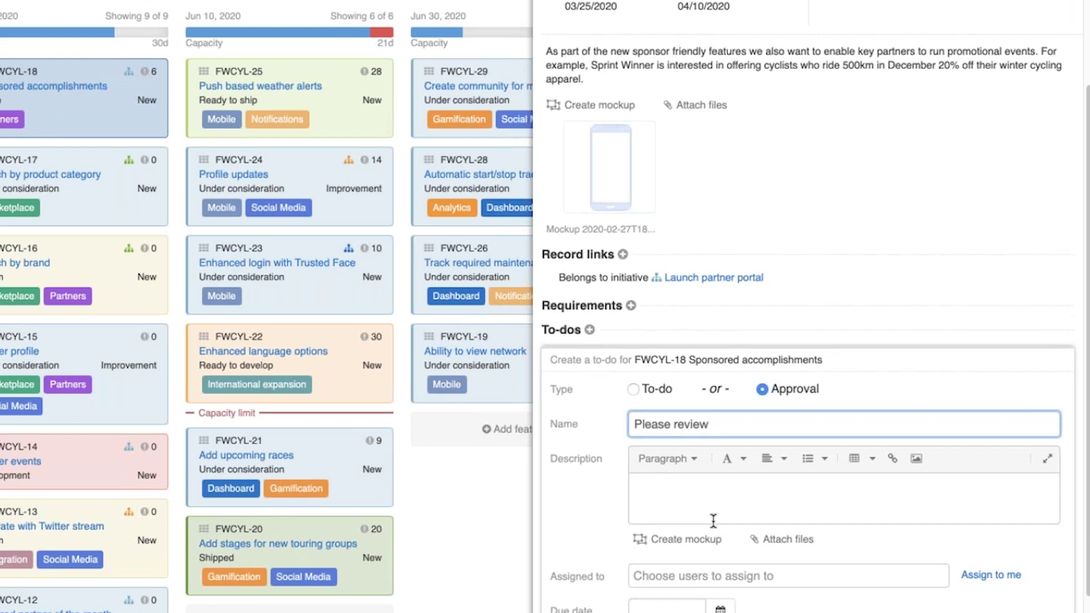
pyautogui.scroll(-2, 726, 509)
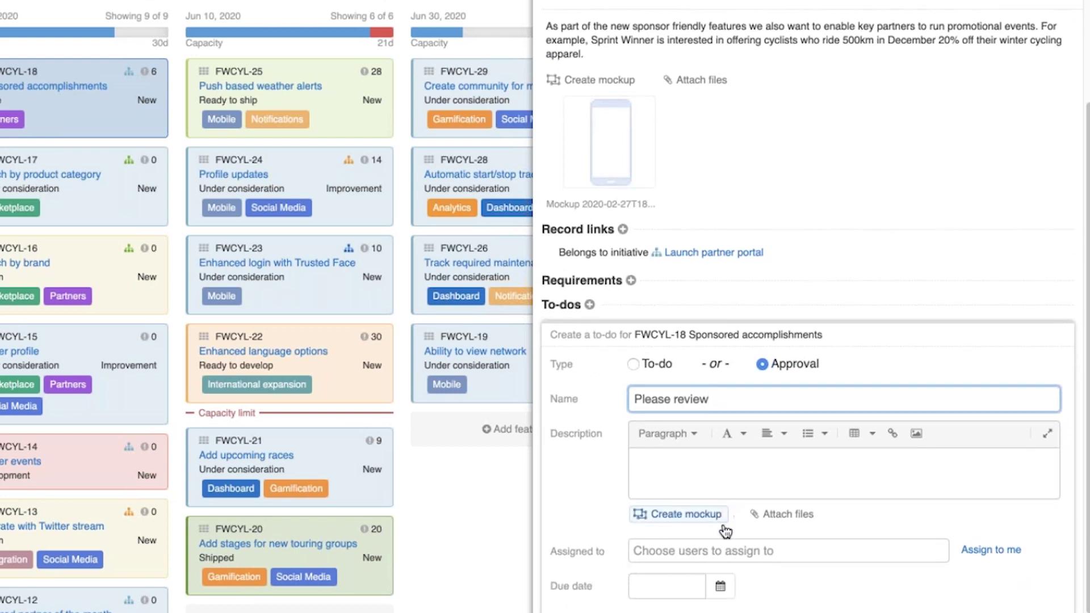
# Assign the approval to a teammate, set its due date to 03/20/2020, and save.
pyautogui.click(722, 549)
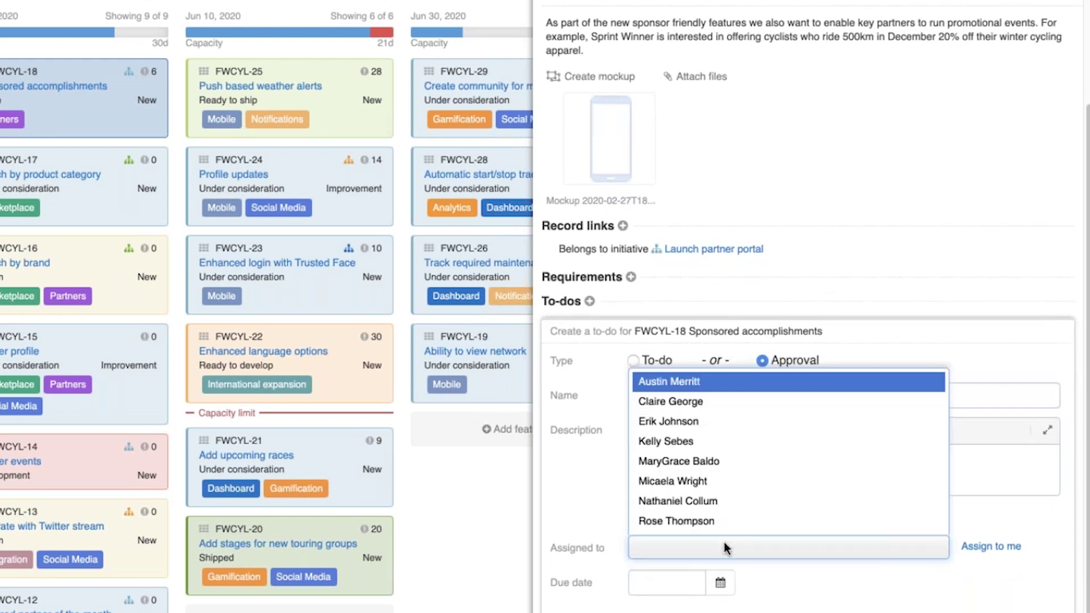
pyautogui.click(681, 401)
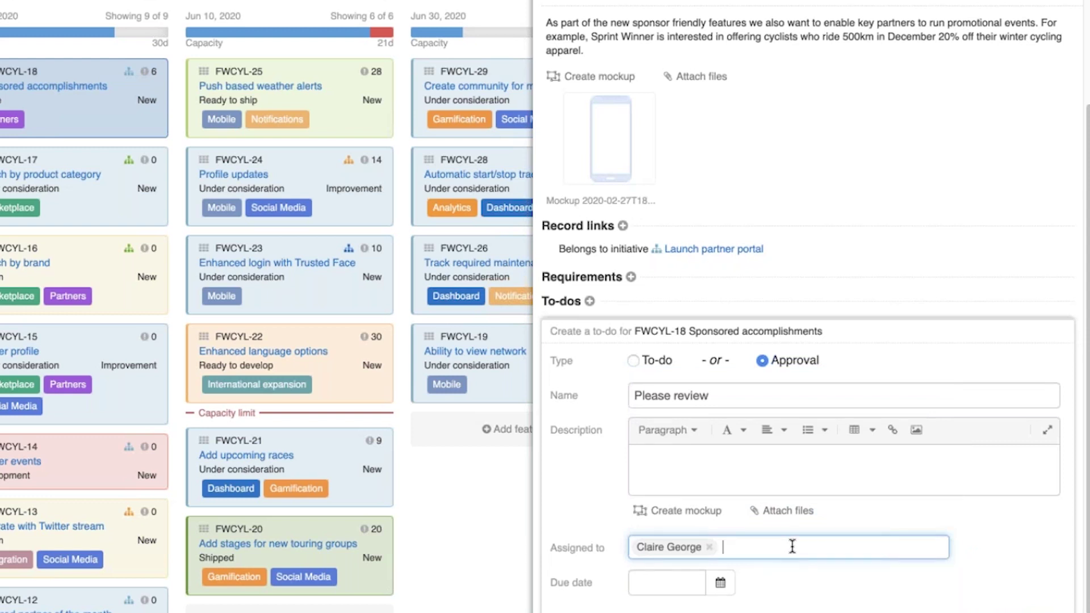
pyautogui.scroll(-1, 792, 546)
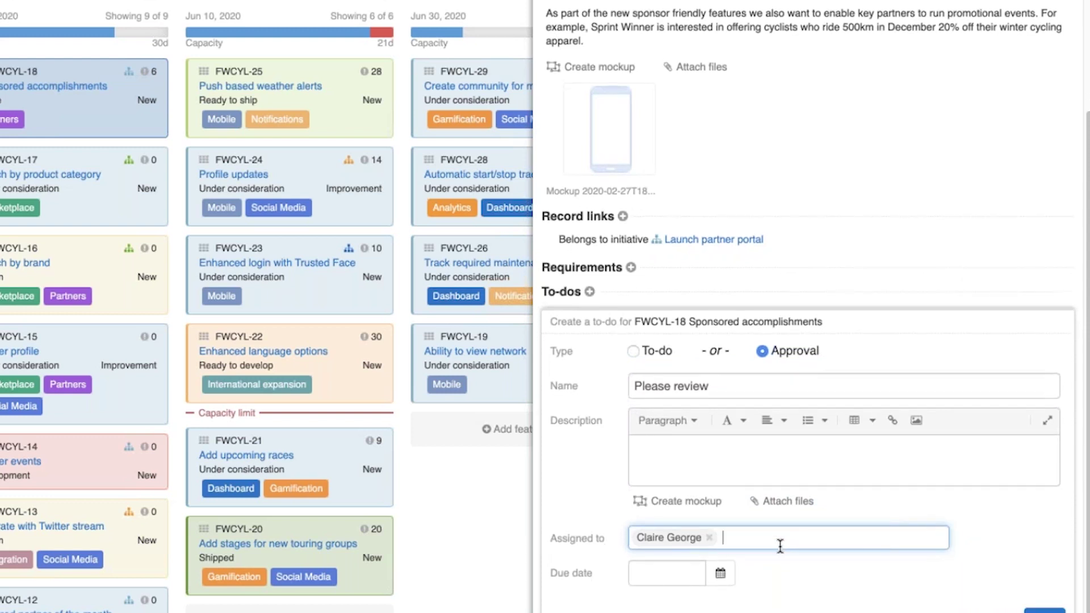
pyautogui.click(658, 579)
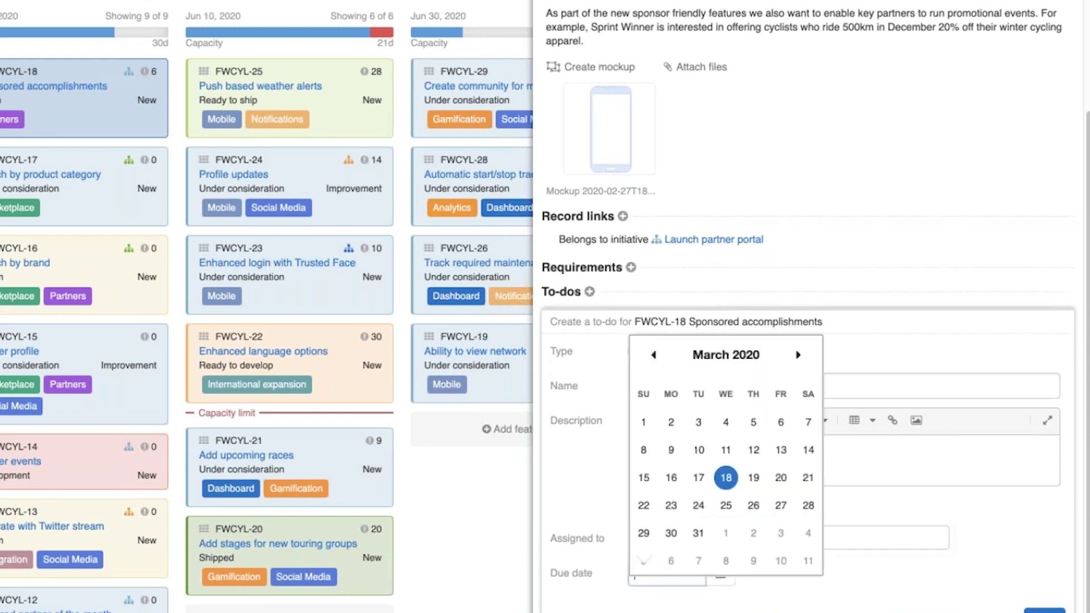
pyautogui.click(778, 483)
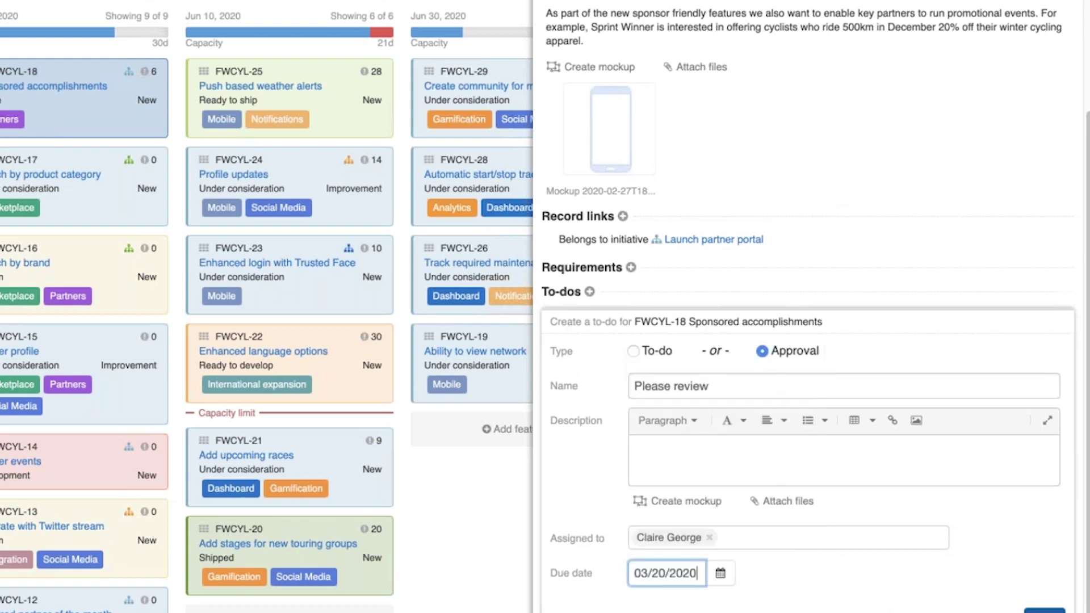
pyautogui.click(1045, 611)
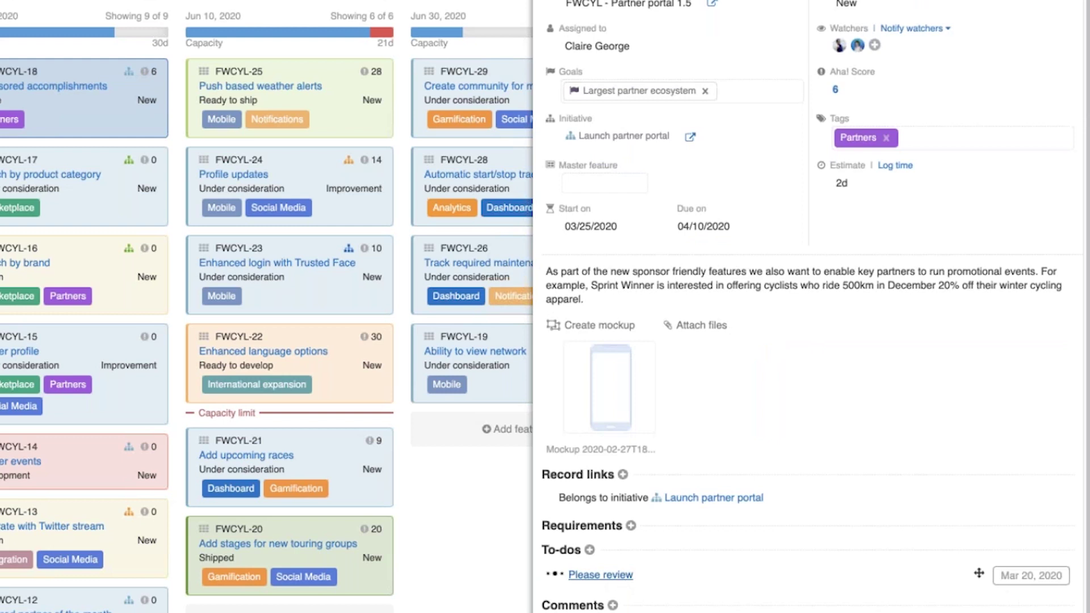
# Expand the Please review approval to reveal the Approve and Approve with changes options.
pyautogui.click(693, 574)
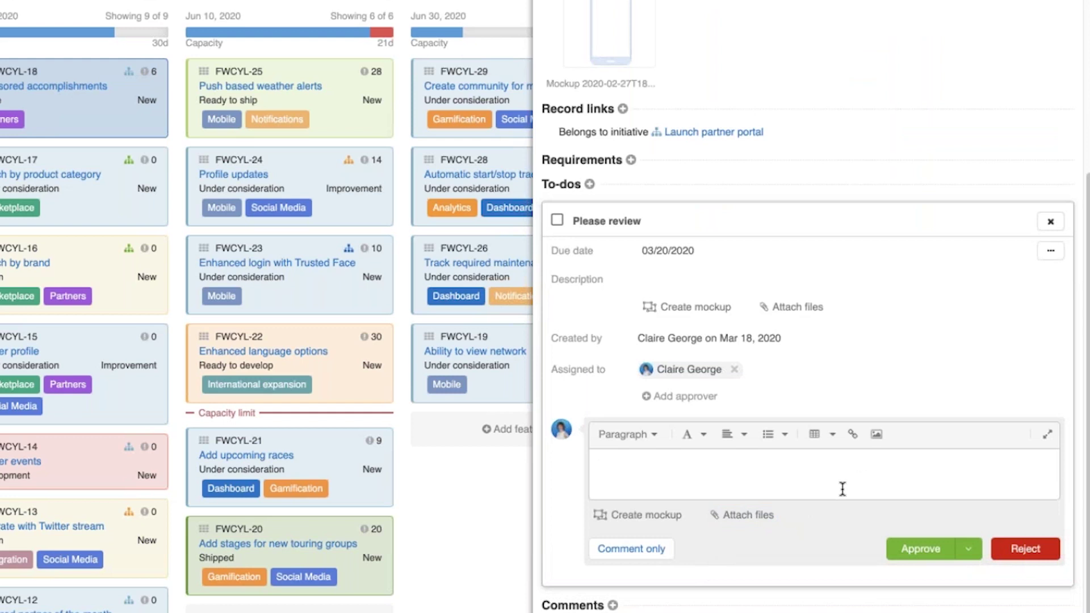
pyautogui.click(968, 556)
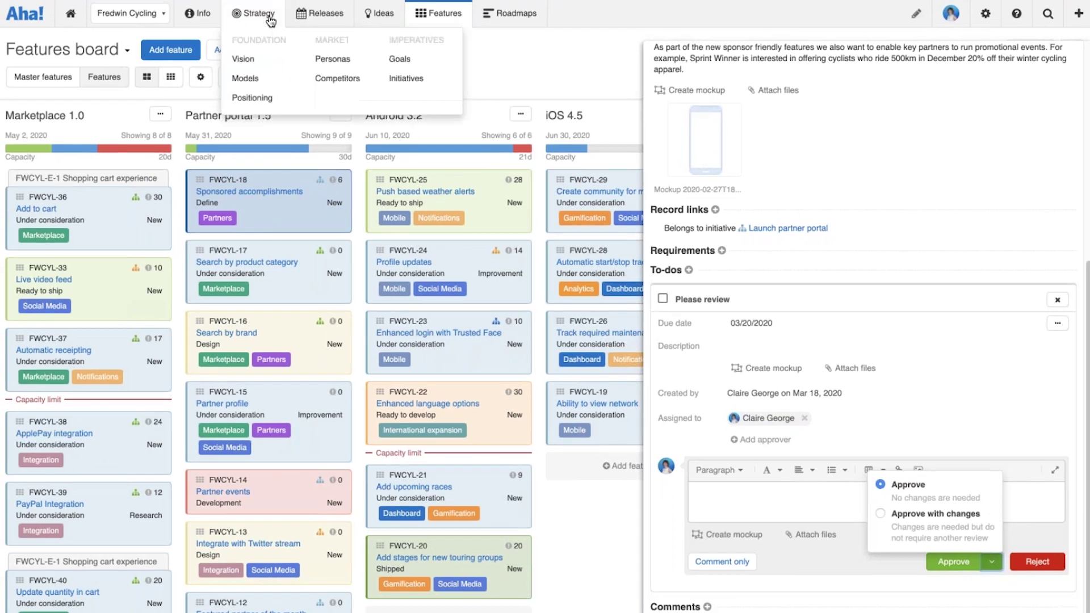
# Go to Strategy > Initiatives and open the Launch marketplace initiative's details.
pyautogui.moveTo(263, 23)
pyautogui.click(411, 82)
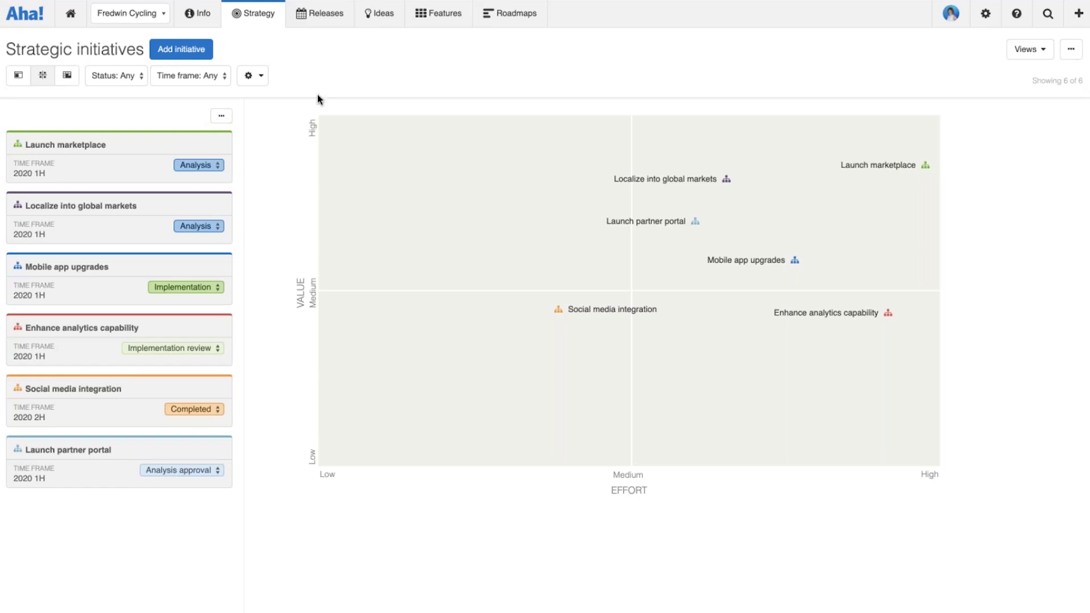
pyautogui.click(136, 167)
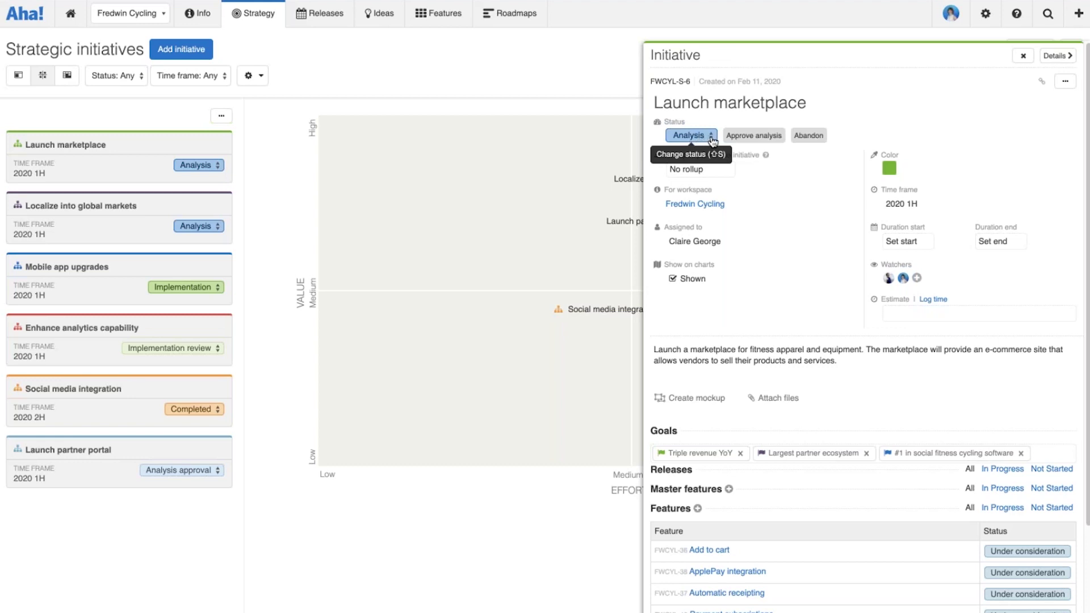
# Review Launch marketplace's status options, leave it at Analysis, and bring up the Settings choices.
pyautogui.click(711, 136)
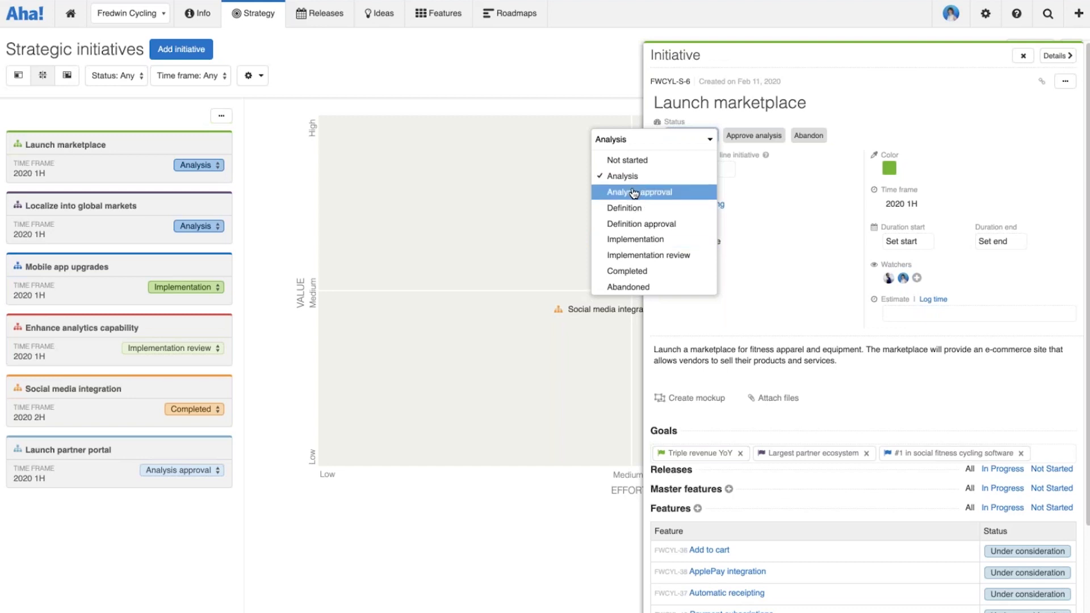
pyautogui.click(985, 17)
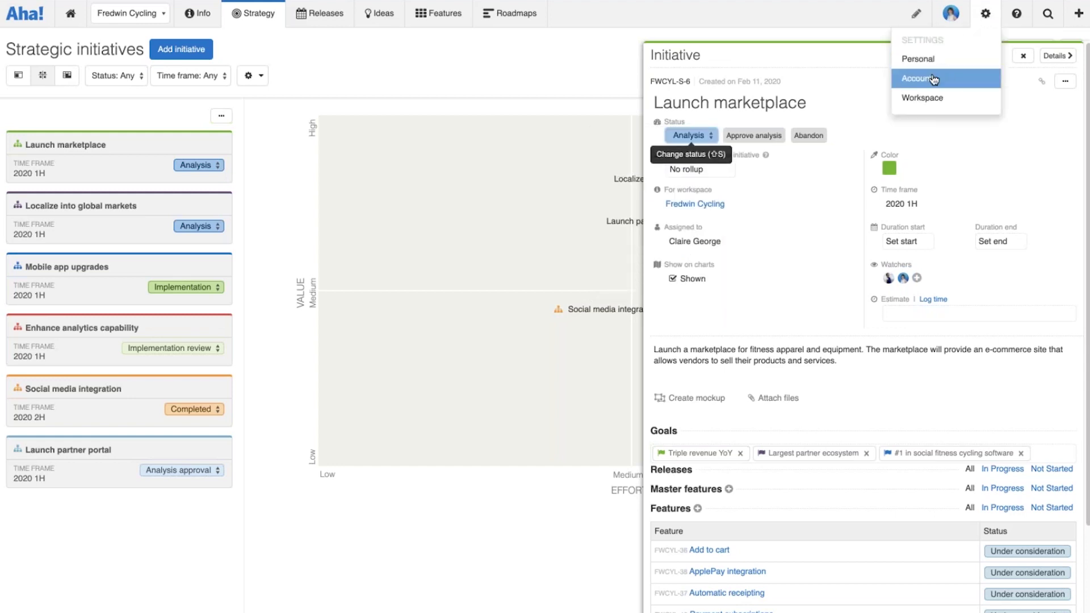
# Open the Initiatives workflow [NEW] in account settings and set its transitions to Fixed.
pyautogui.click(930, 78)
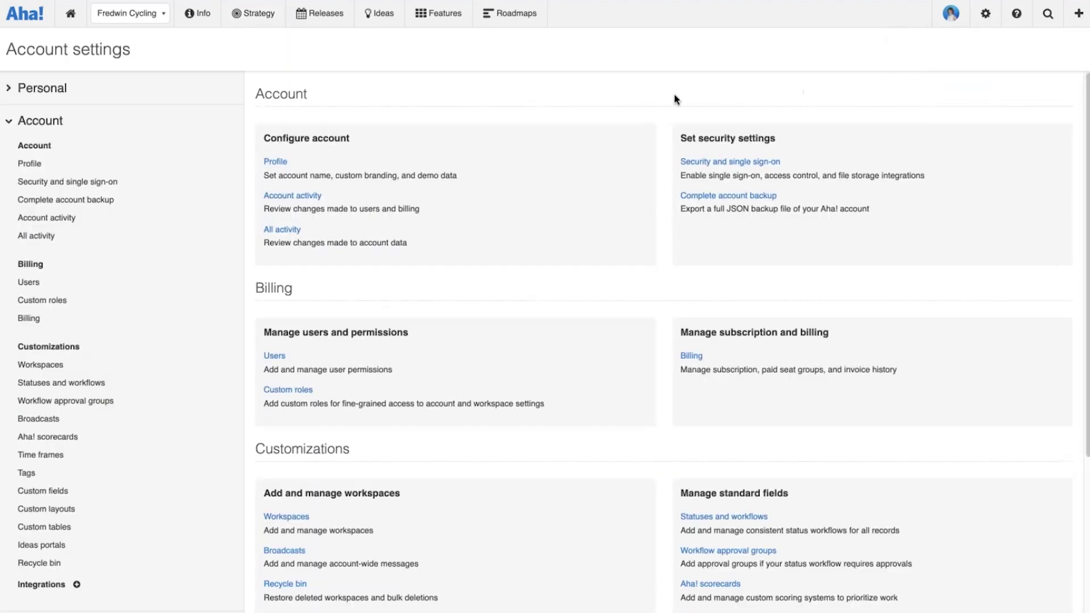
pyautogui.click(87, 383)
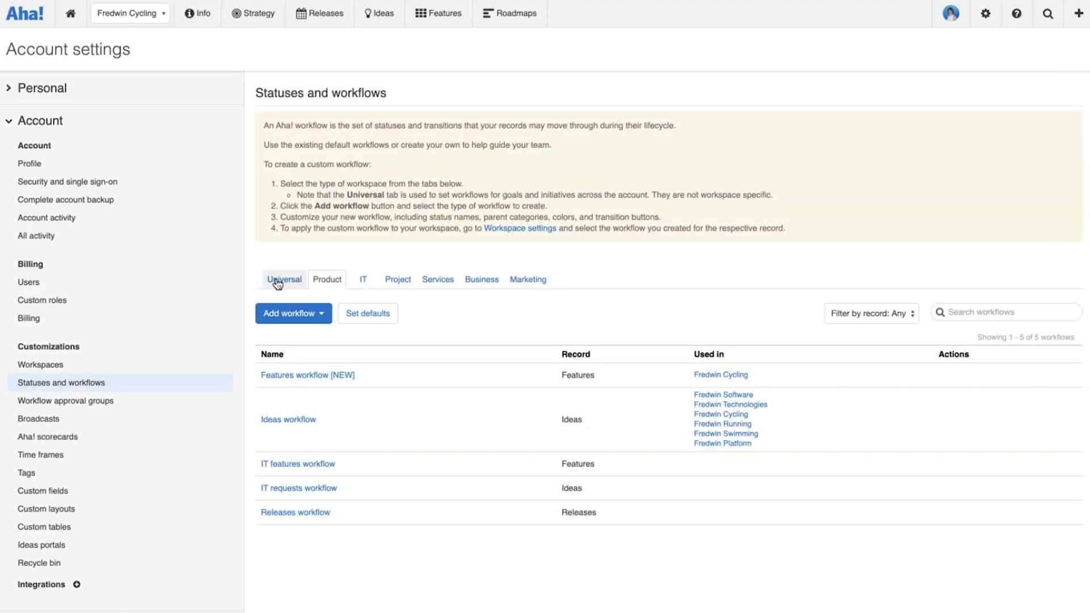
pyautogui.click(279, 282)
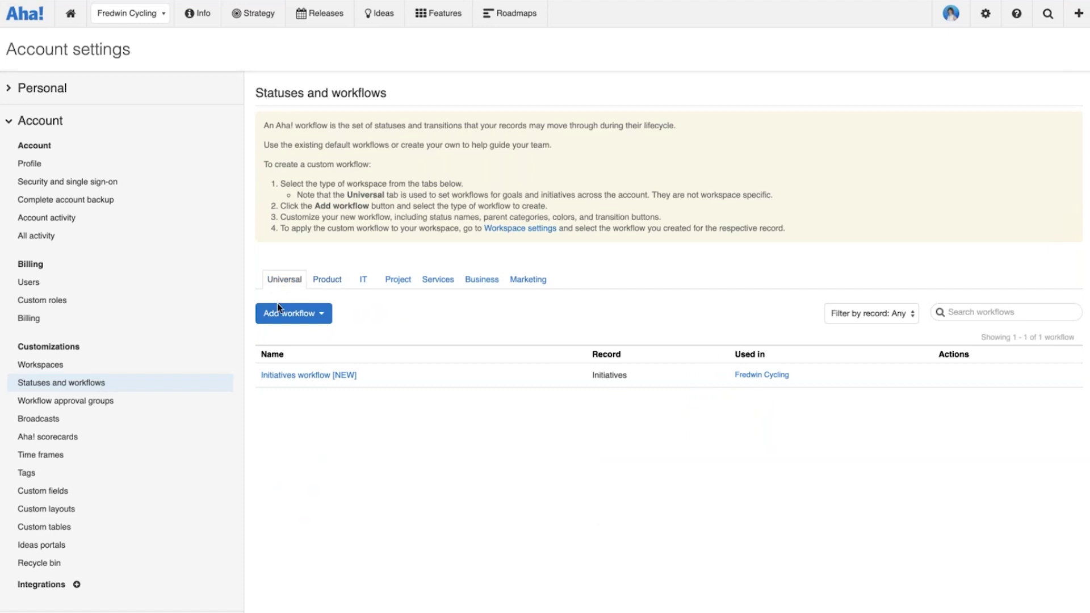
pyautogui.click(294, 376)
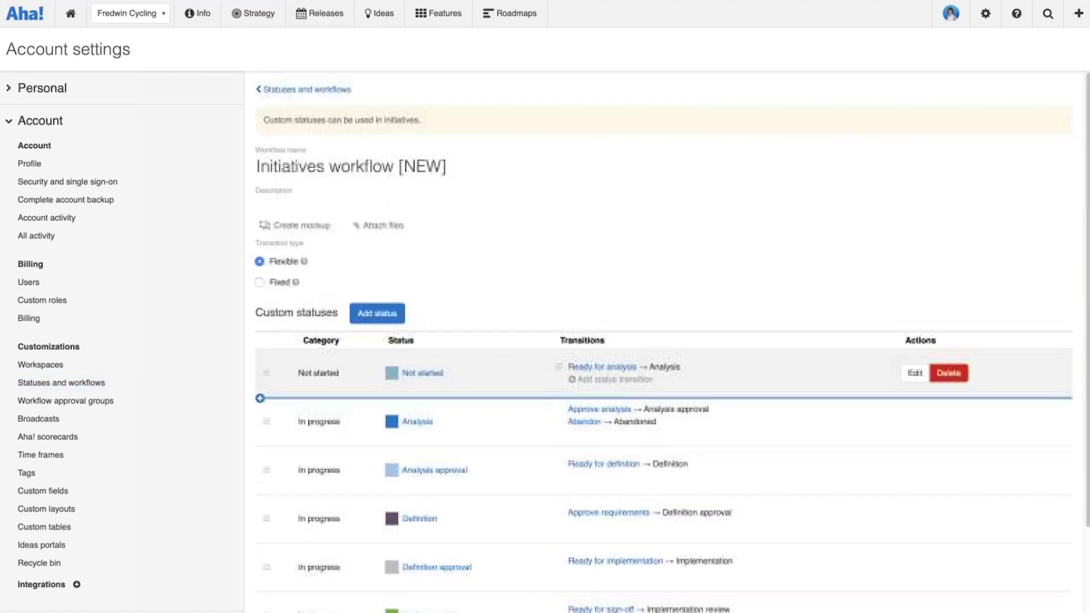
pyautogui.scroll(-1, 445, 272)
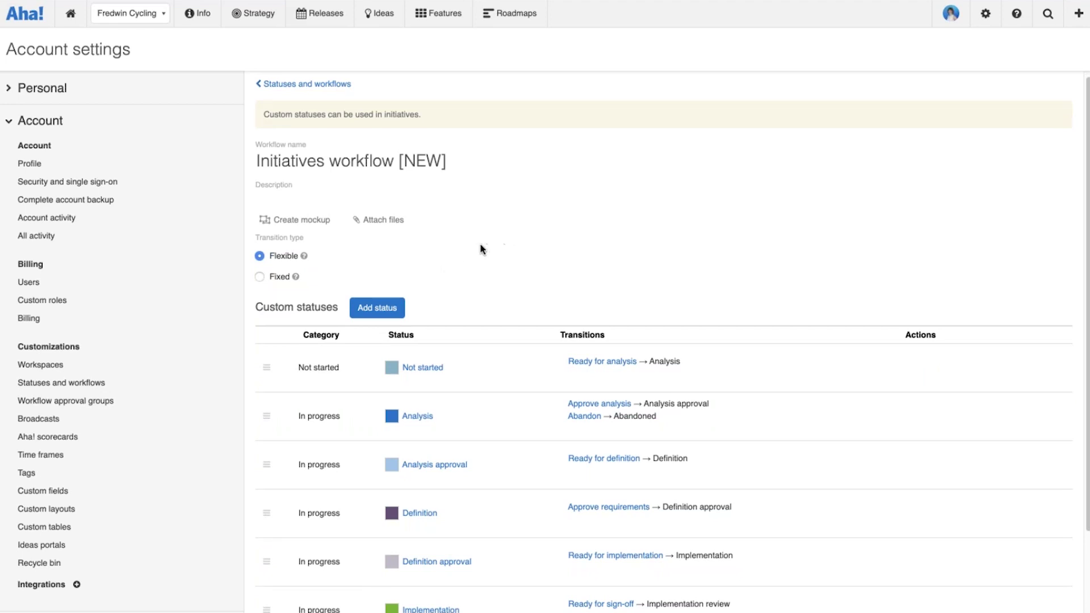
pyautogui.click(260, 277)
# Return to Strategy > Initiatives and reopen the Launch marketplace initiative's details.
pyautogui.moveTo(253, 22)
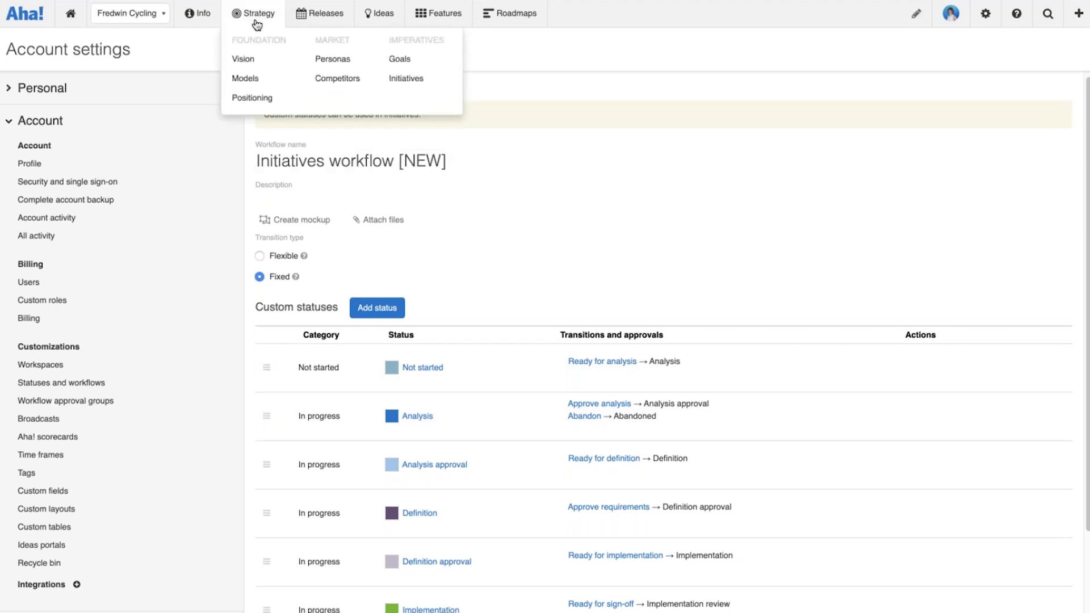
pyautogui.click(406, 78)
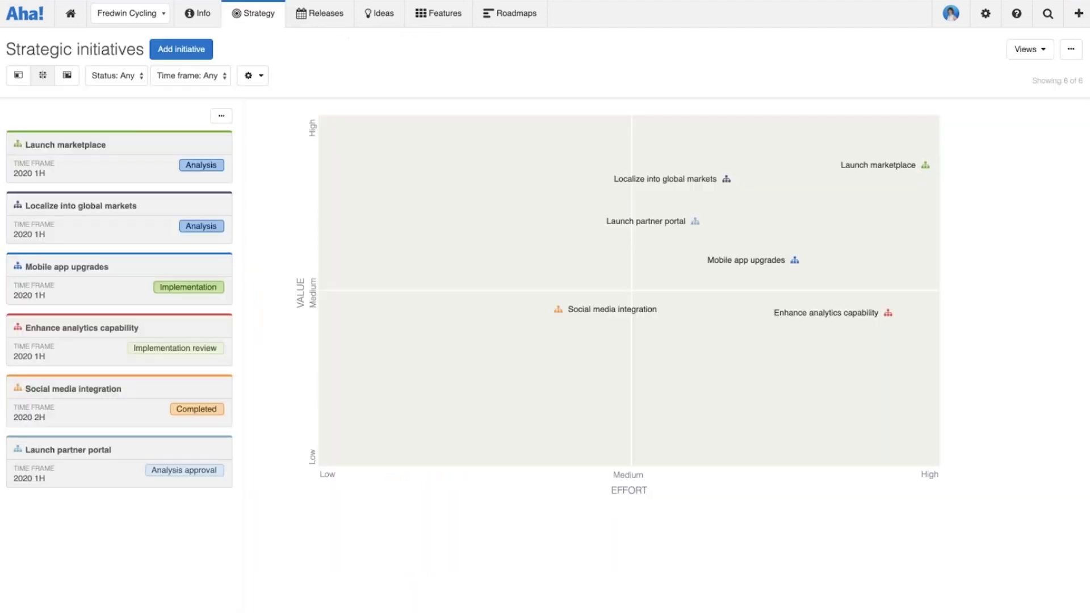
pyautogui.click(143, 171)
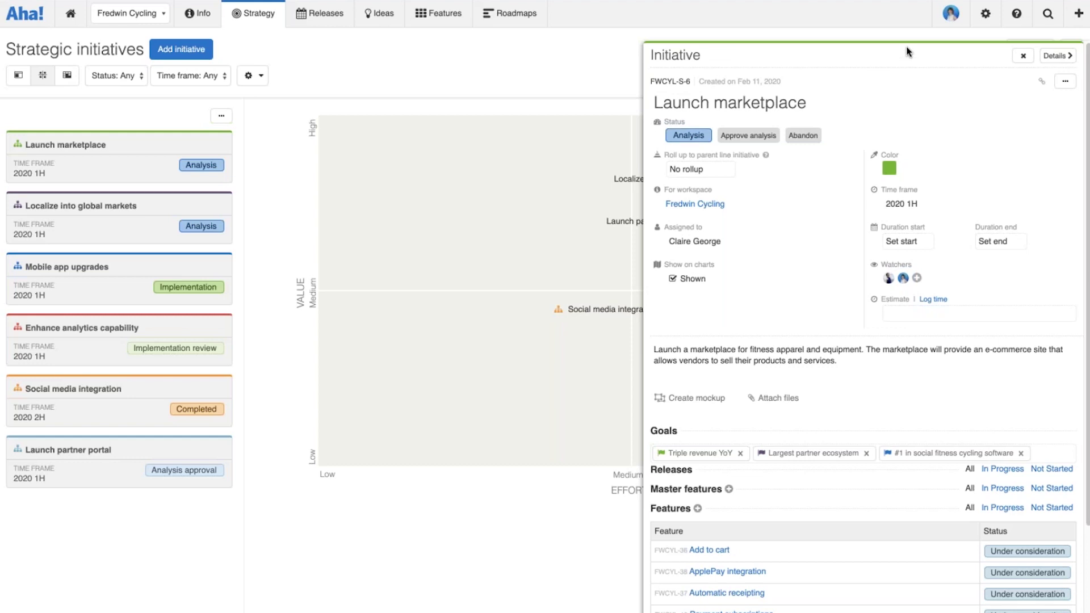
pyautogui.click(986, 17)
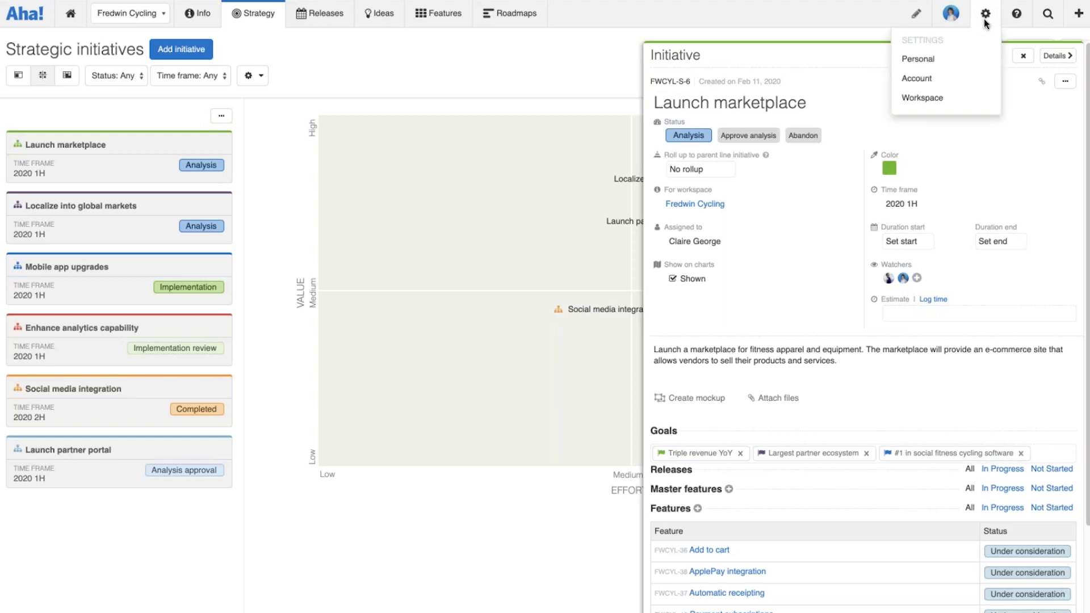
# Create a new account workflow approval group named Legal.
pyautogui.click(930, 81)
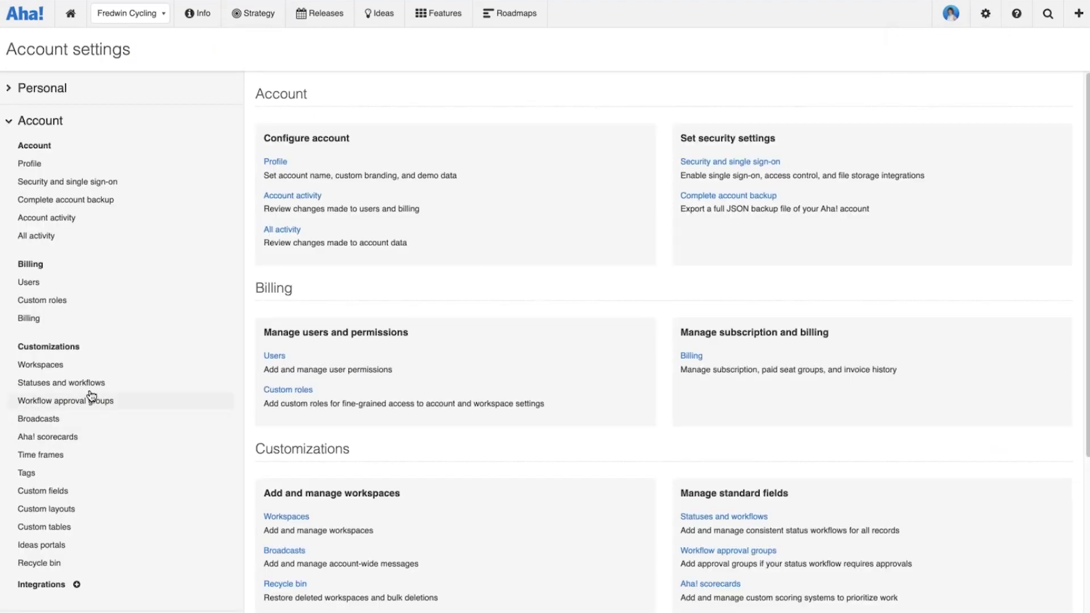
pyautogui.click(93, 406)
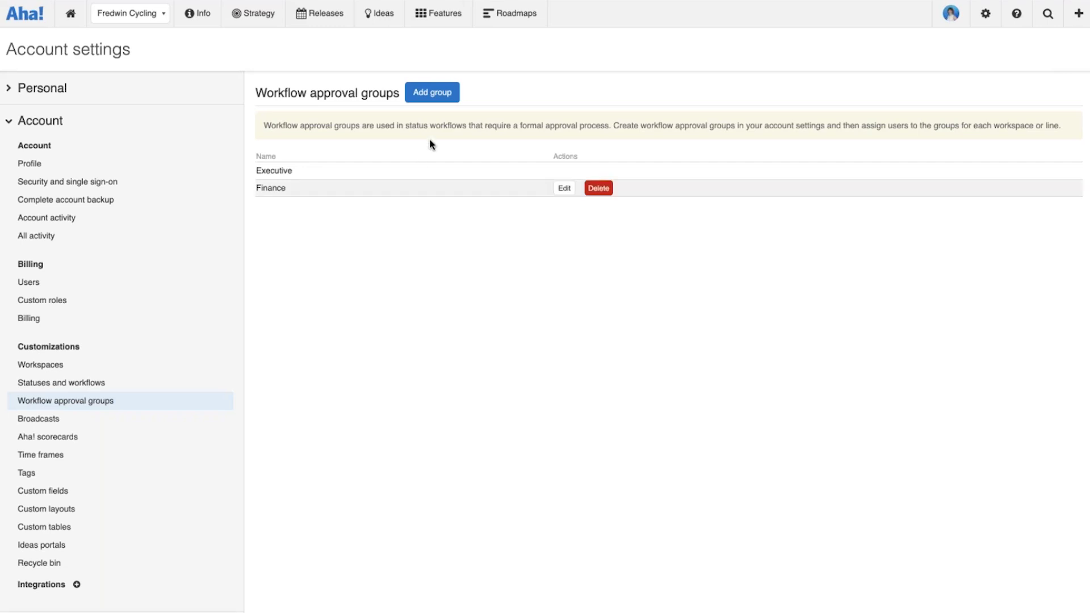
pyautogui.click(434, 93)
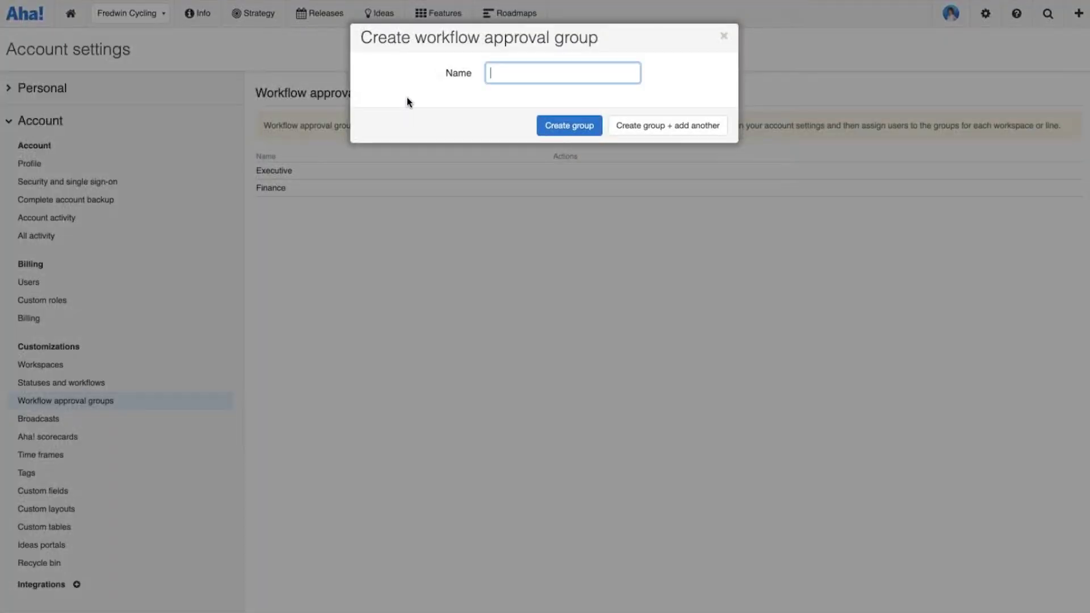
pyautogui.write('Legal')
pyautogui.click(573, 127)
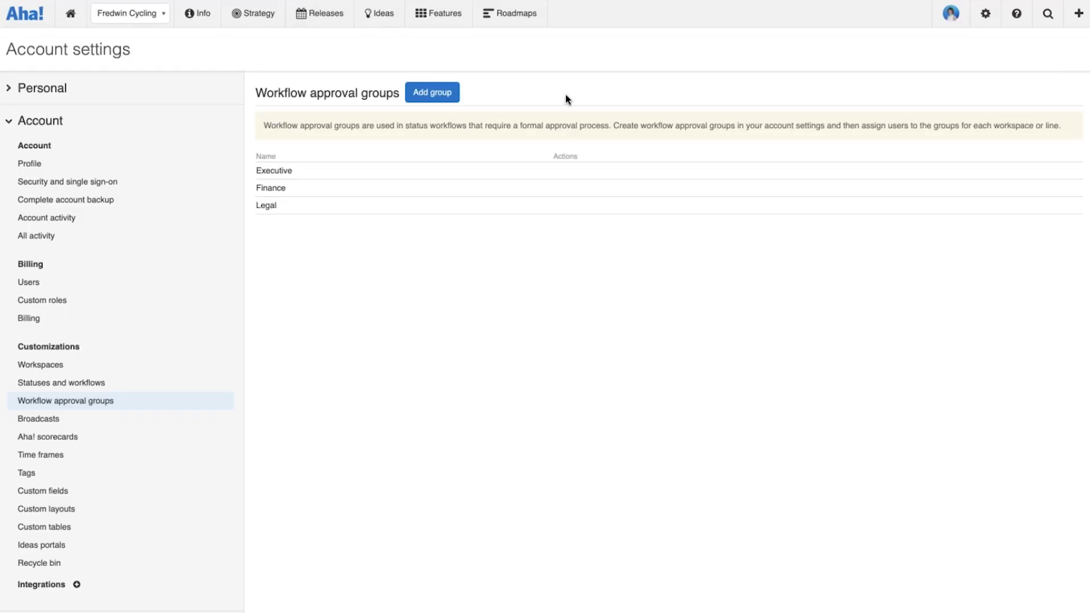
pyautogui.click(986, 21)
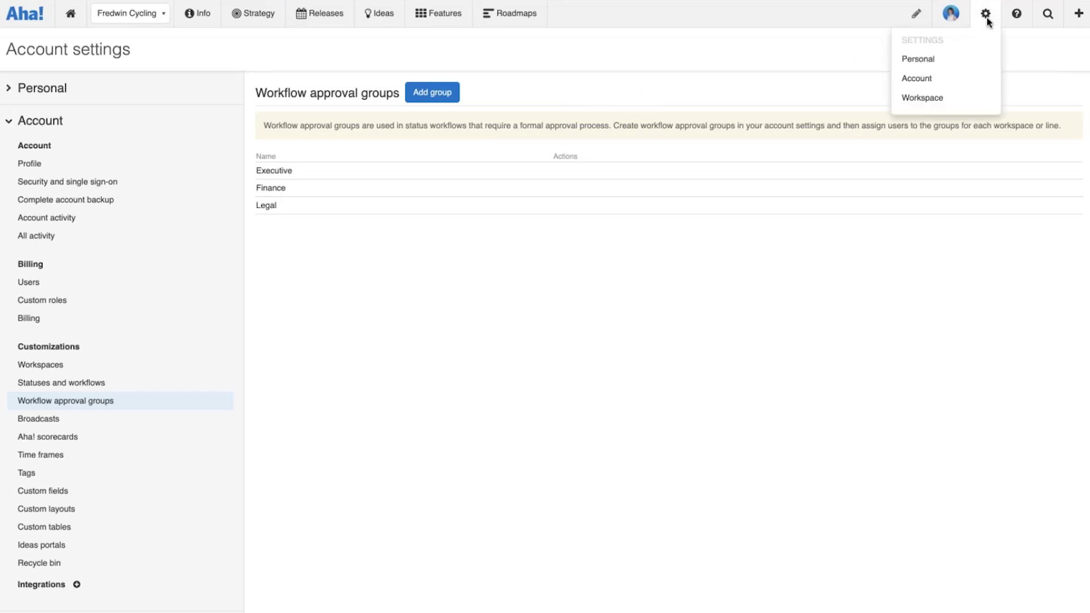
# Assign two users to the Legal approval group in the Fredwin Cycling workspace settings.
pyautogui.click(927, 101)
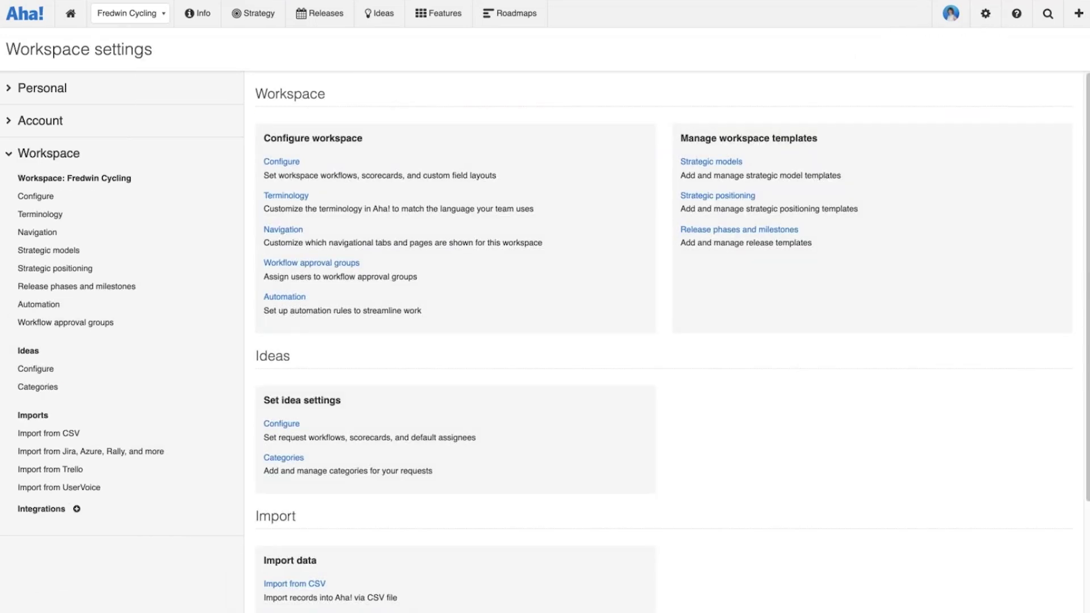
pyautogui.click(83, 322)
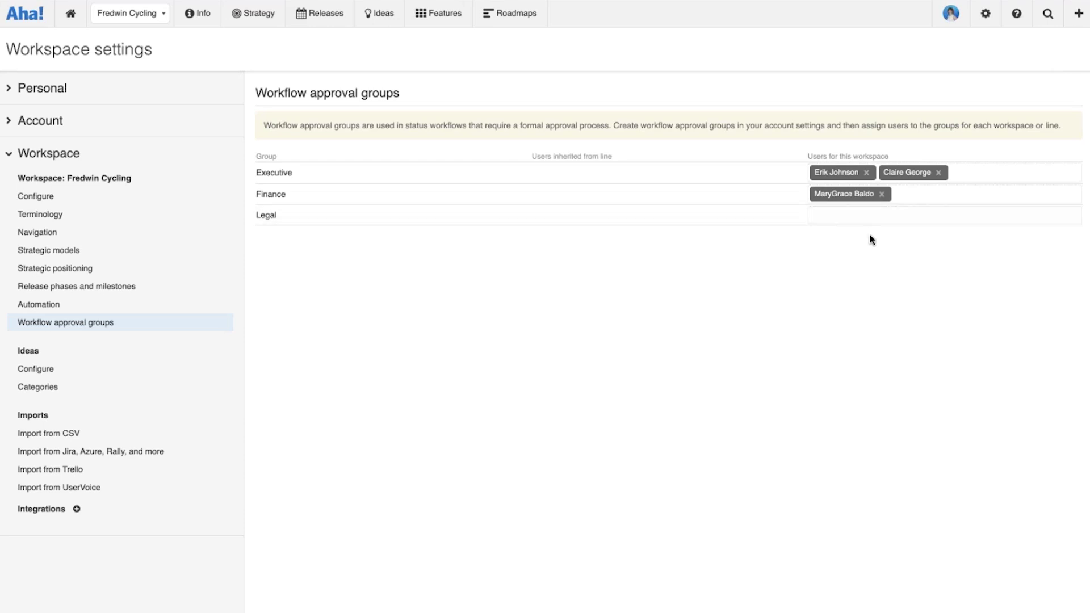
pyautogui.click(864, 218)
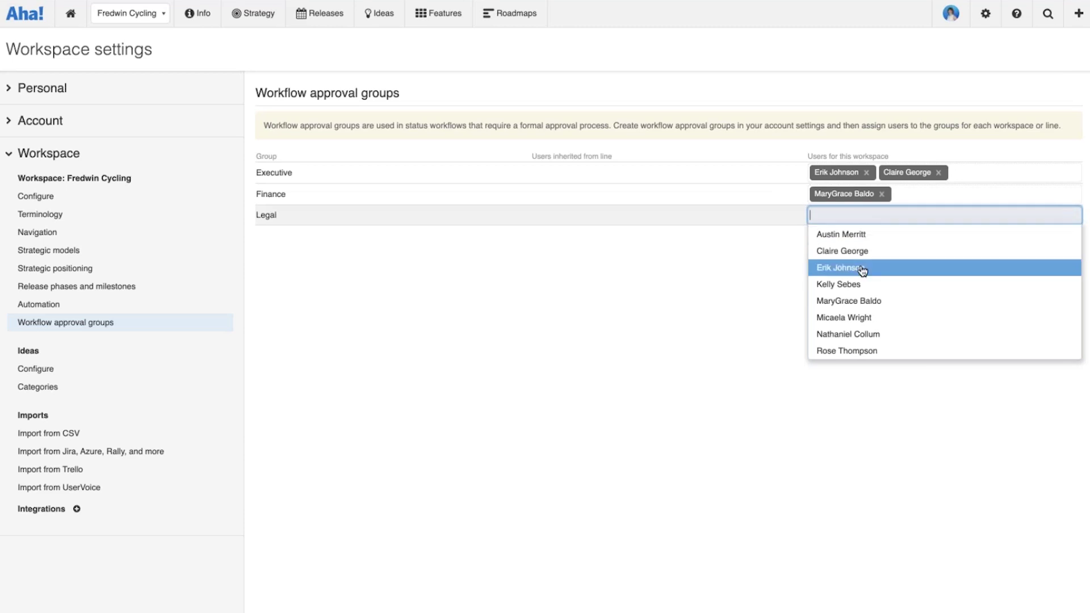
pyautogui.click(856, 322)
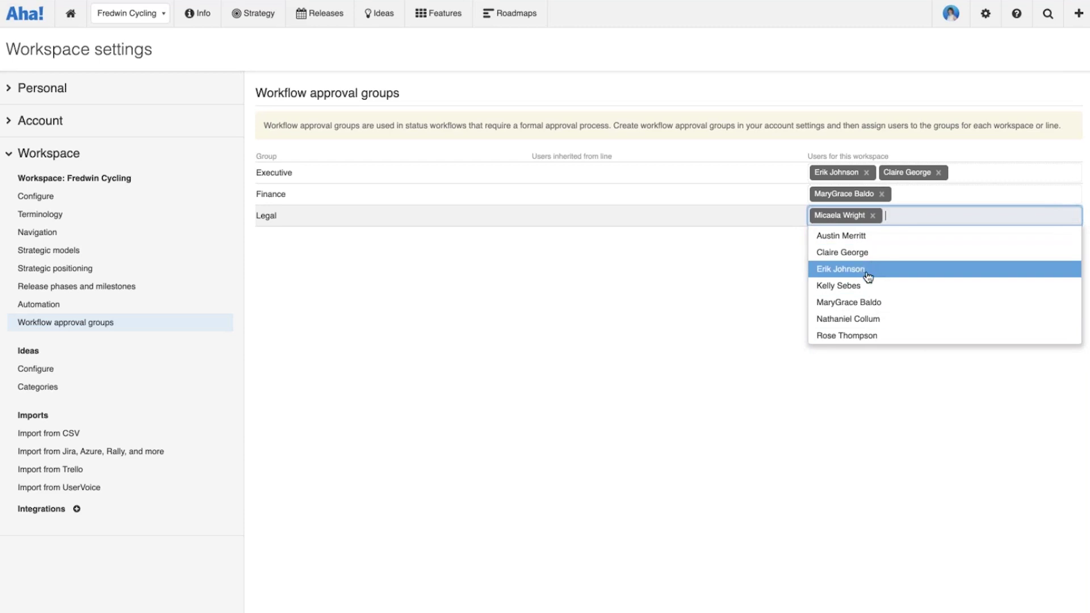
pyautogui.click(870, 318)
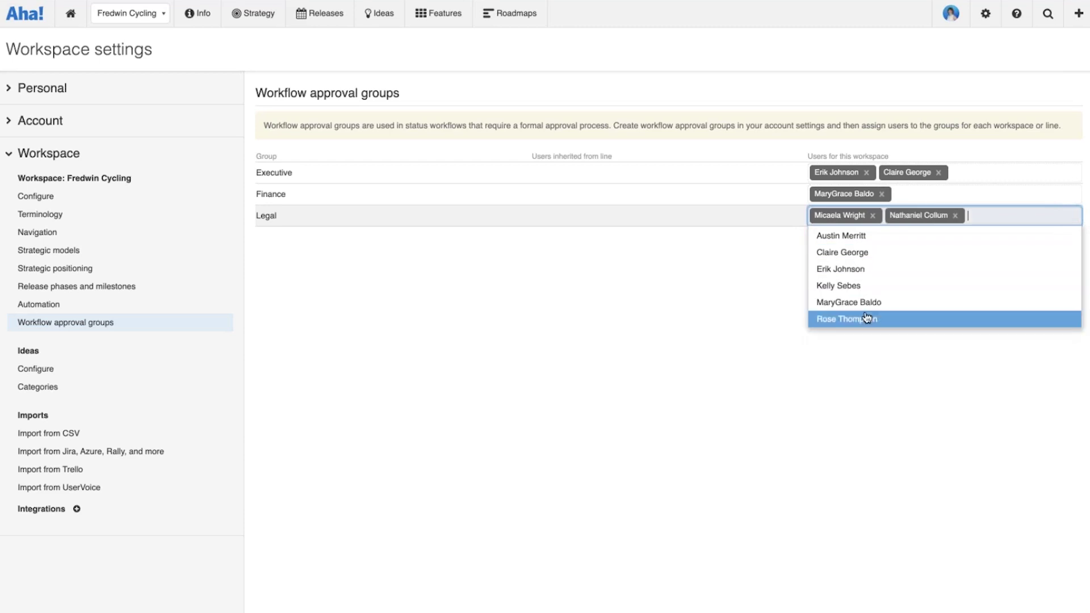
pyautogui.click(728, 257)
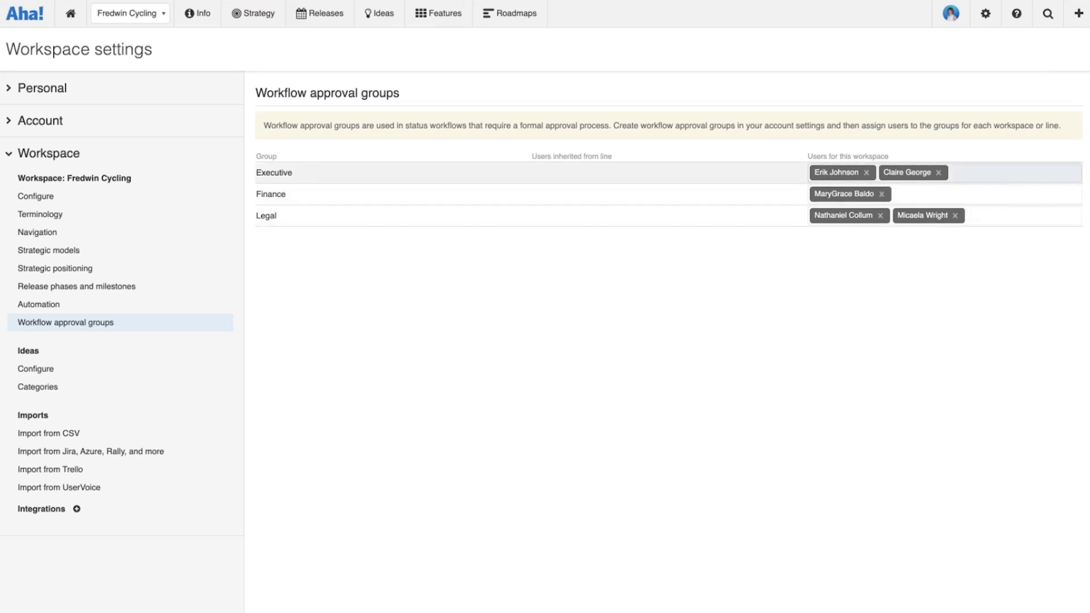
pyautogui.click(986, 17)
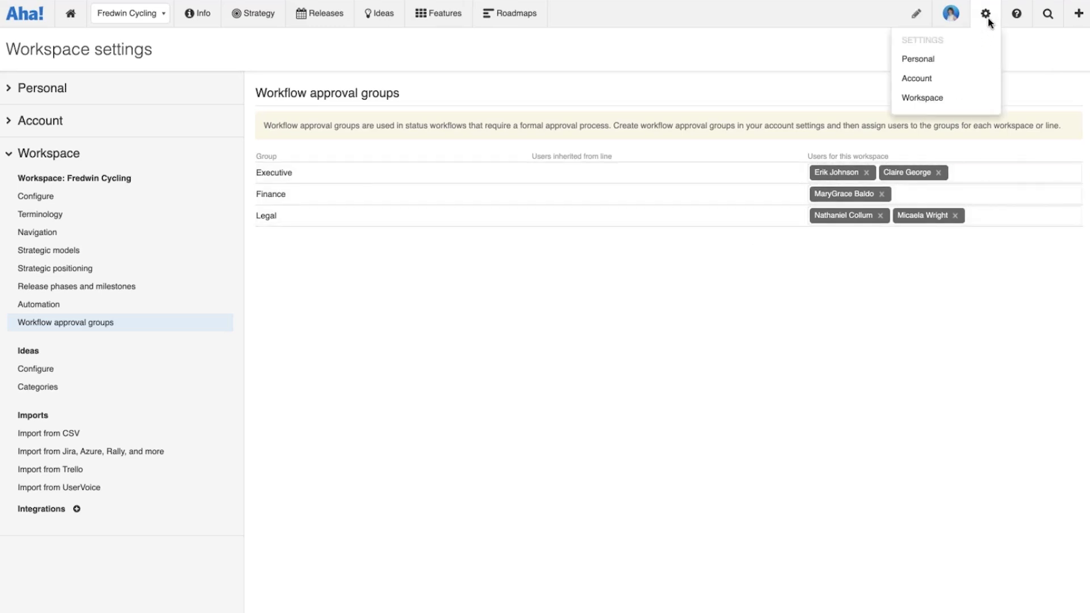
# Open the Initiatives workflow [NEW] from account Statuses and workflows settings.
pyautogui.click(931, 79)
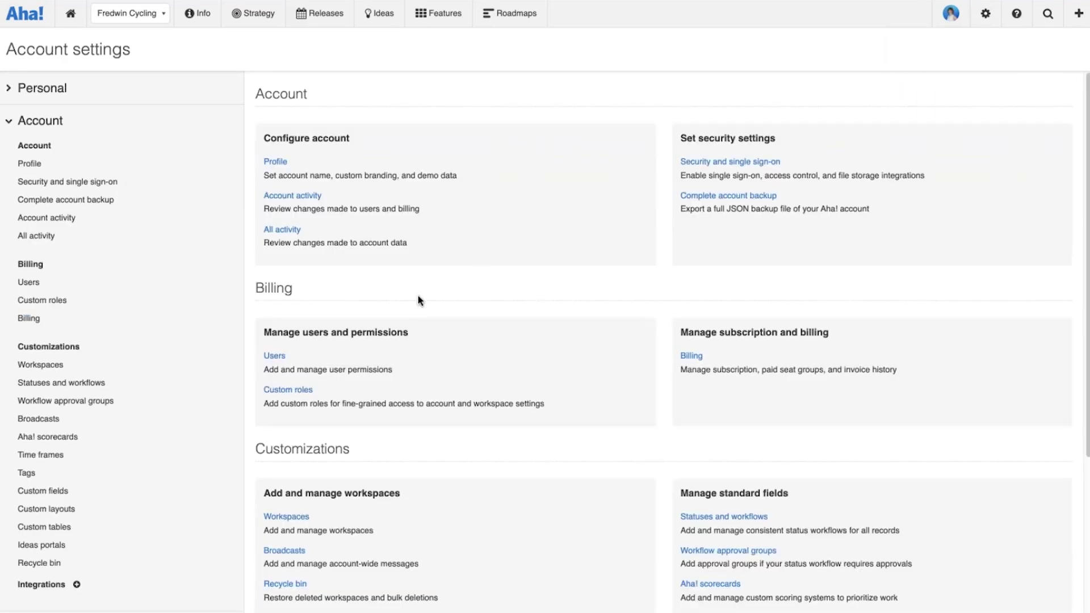
pyautogui.click(83, 384)
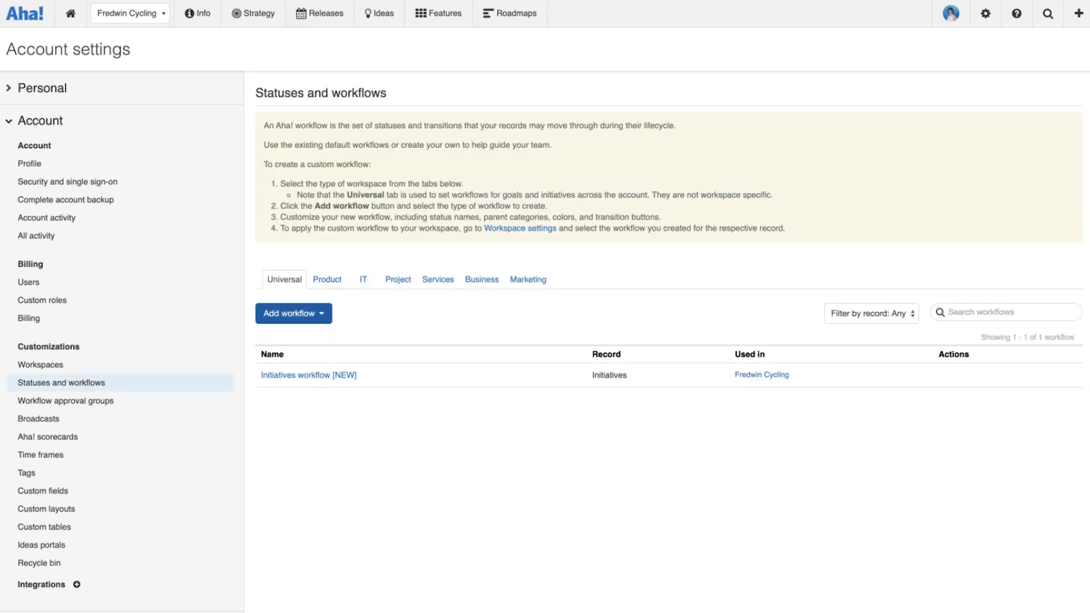
pyautogui.click(293, 376)
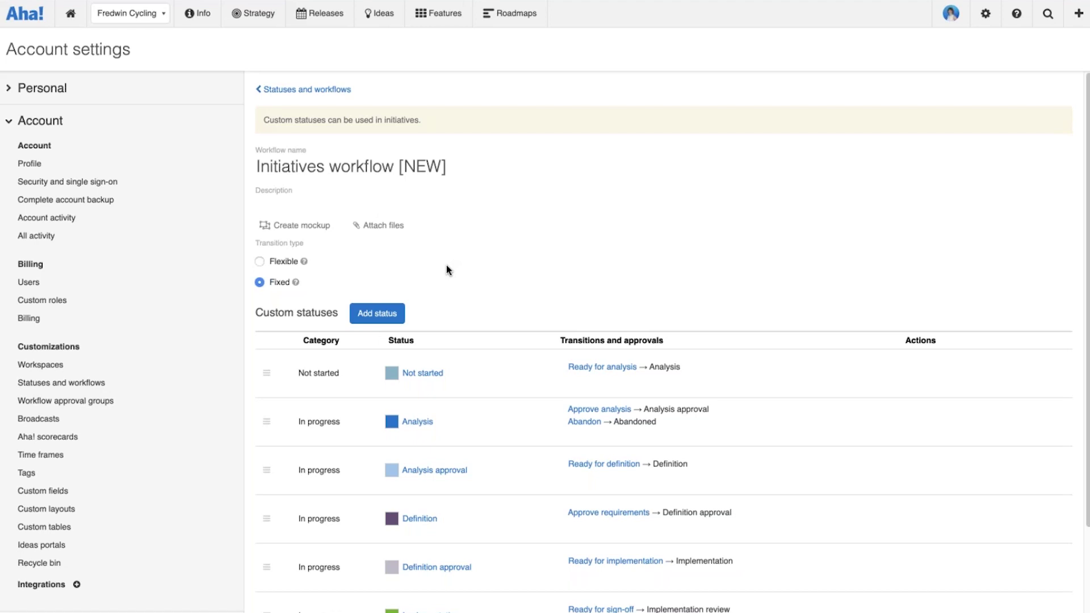
pyautogui.scroll(-1, 446, 266)
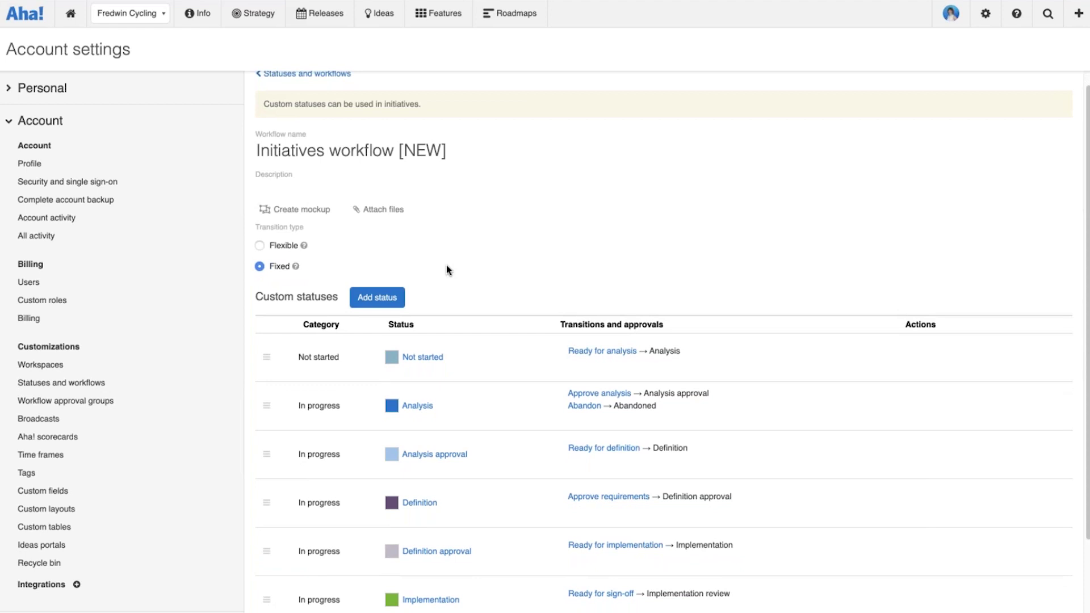
pyautogui.moveTo(432, 378)
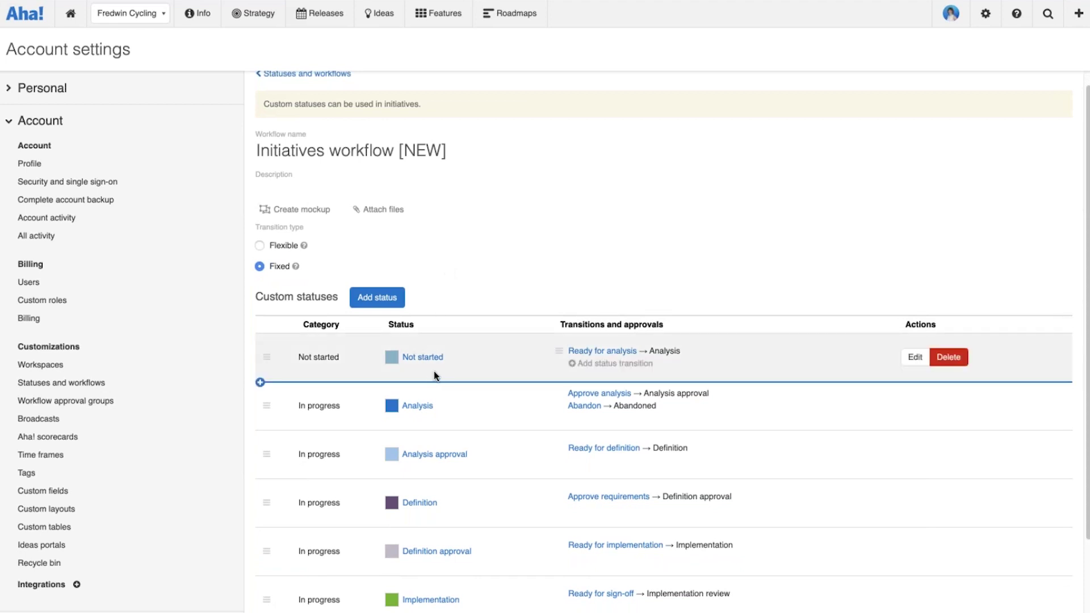
pyautogui.moveTo(434, 400)
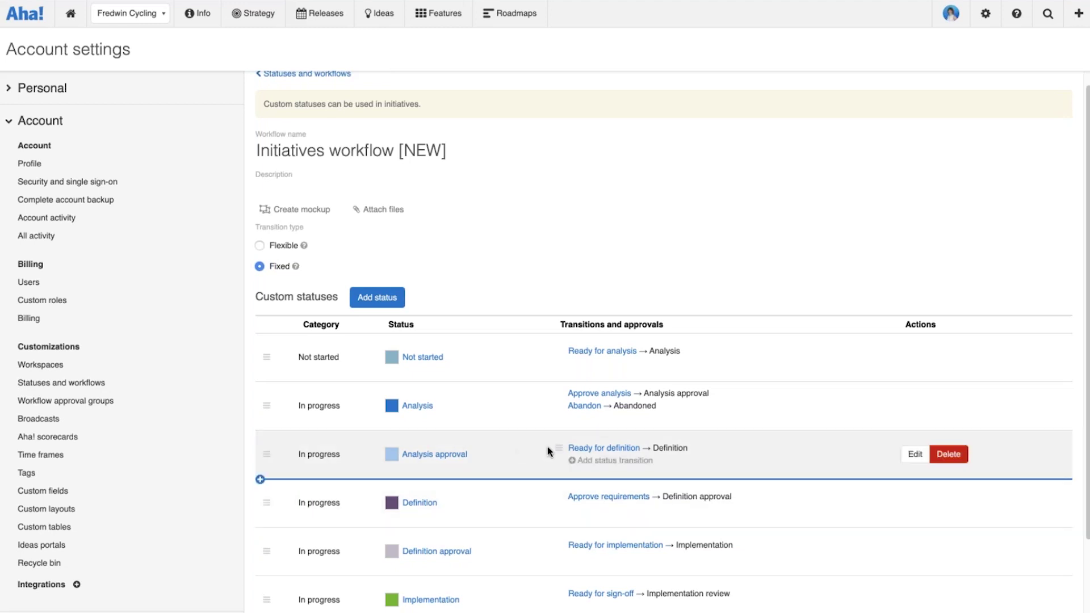
# Make the Ready for definition transition require an approval named Review analysis.
pyautogui.click(600, 449)
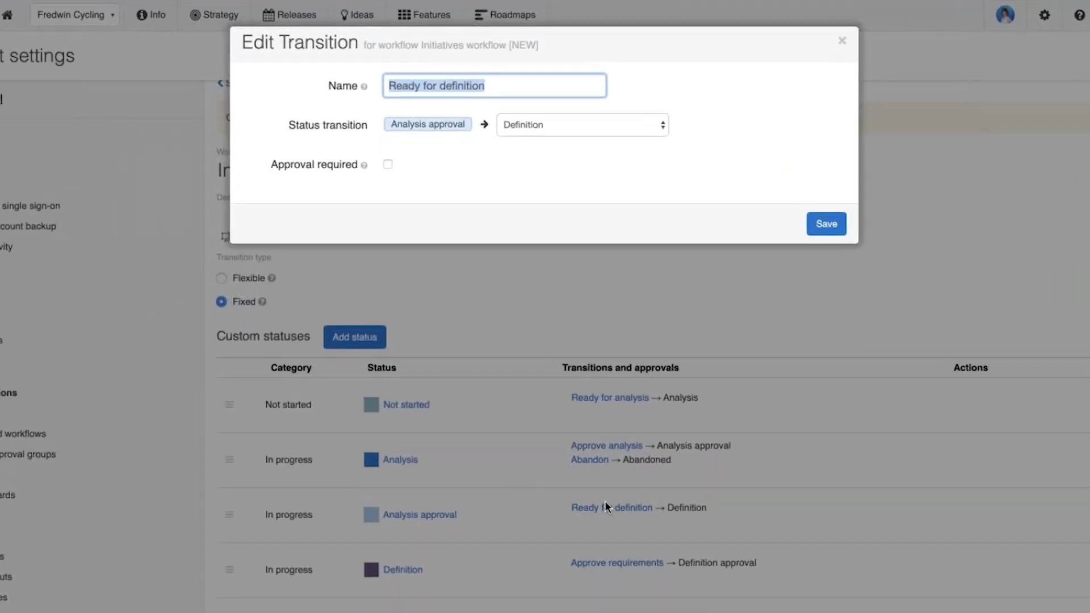
pyautogui.click(372, 164)
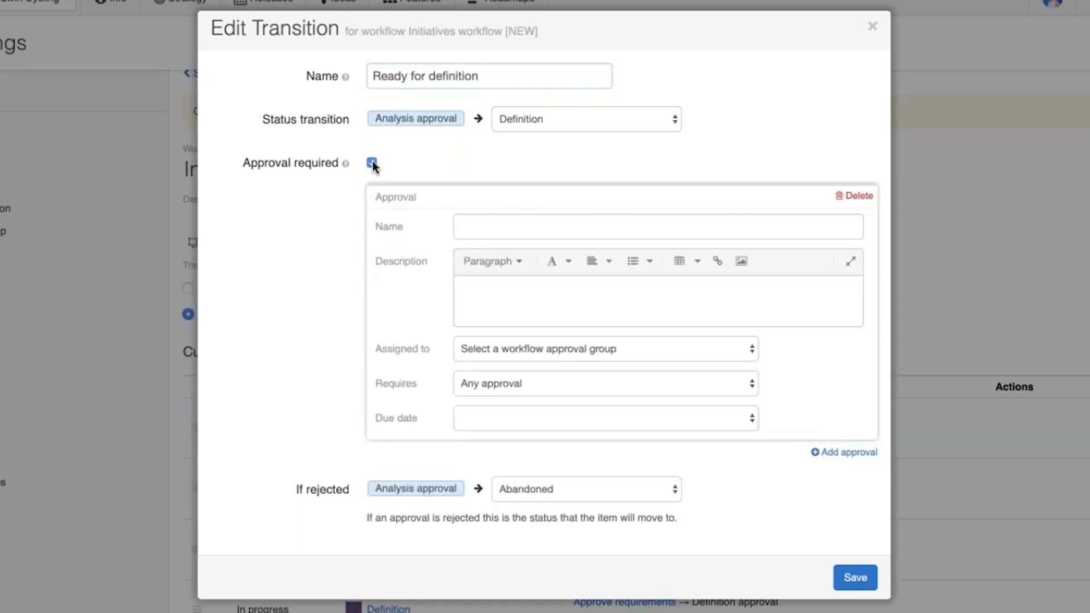
pyautogui.click(476, 224)
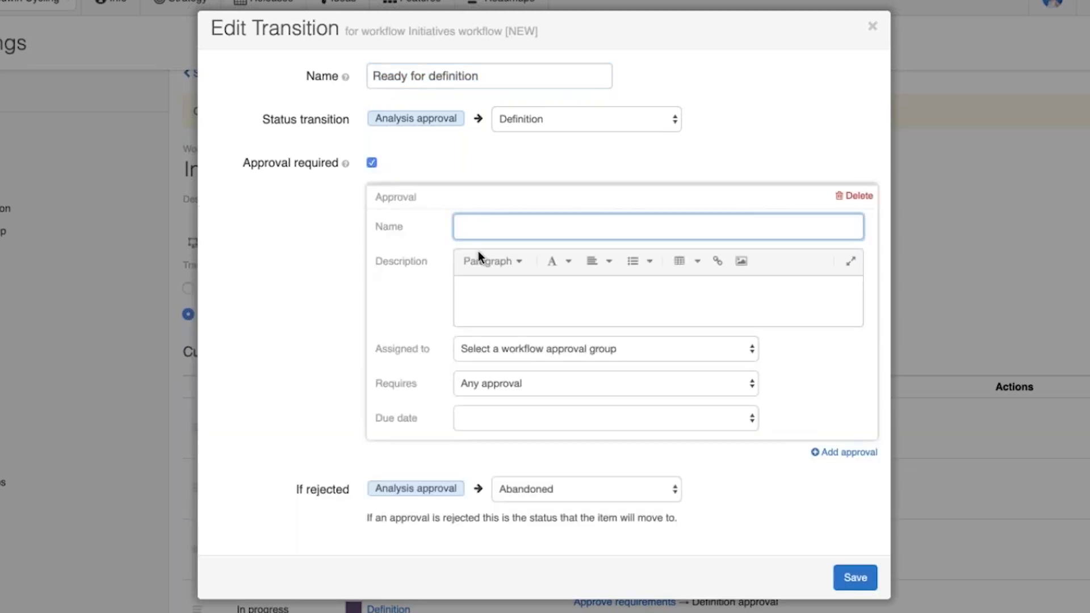
pyautogui.write('Review analysis')
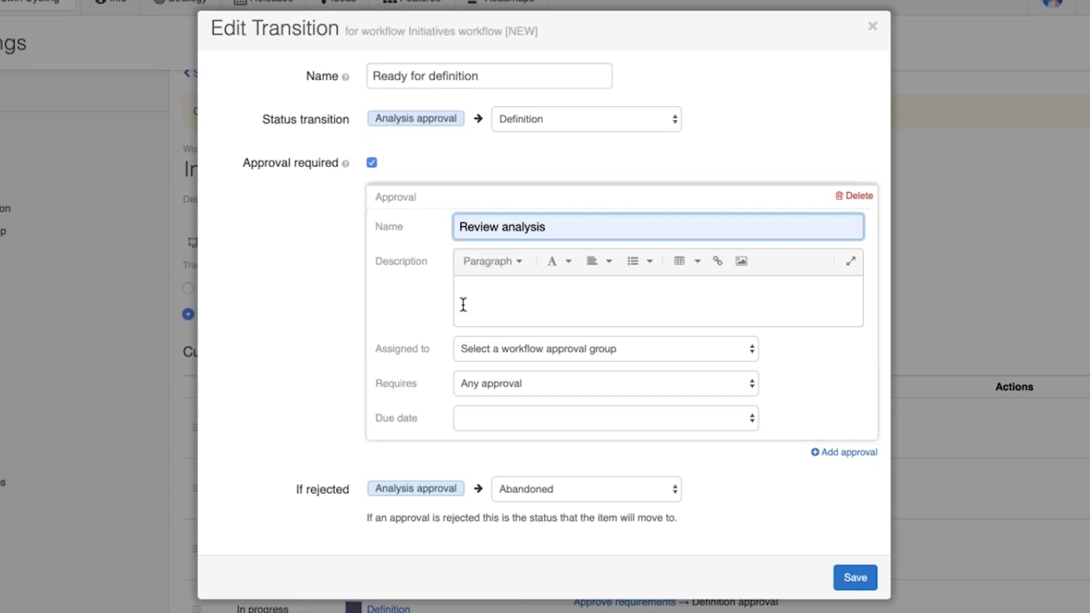
# Describe the approval as 'Please review the business case for this initiative.'.
pyautogui.click(467, 305)
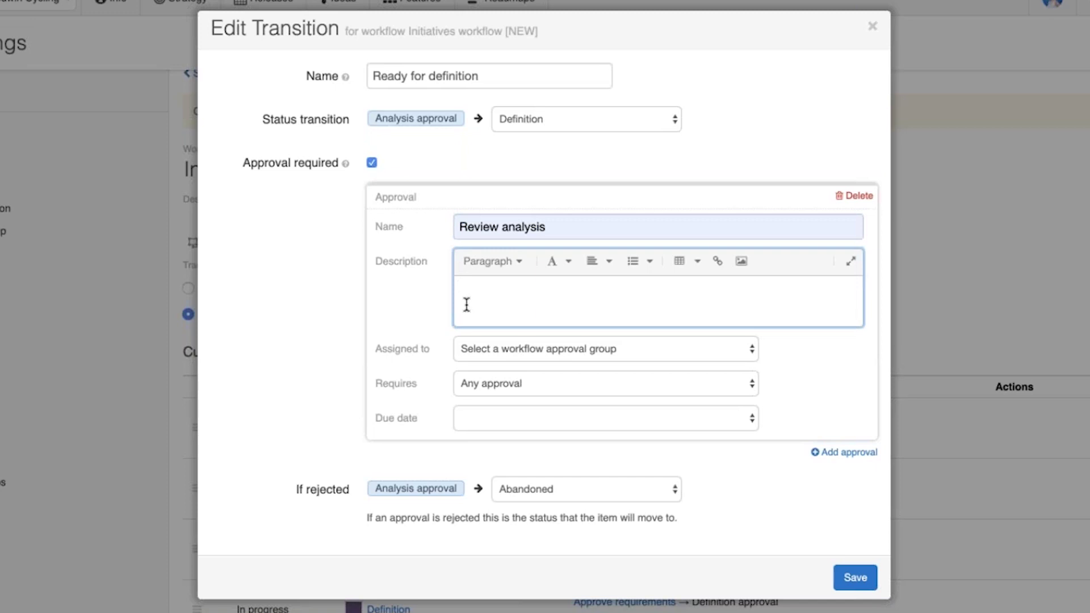
pyautogui.write('Please review the business c')
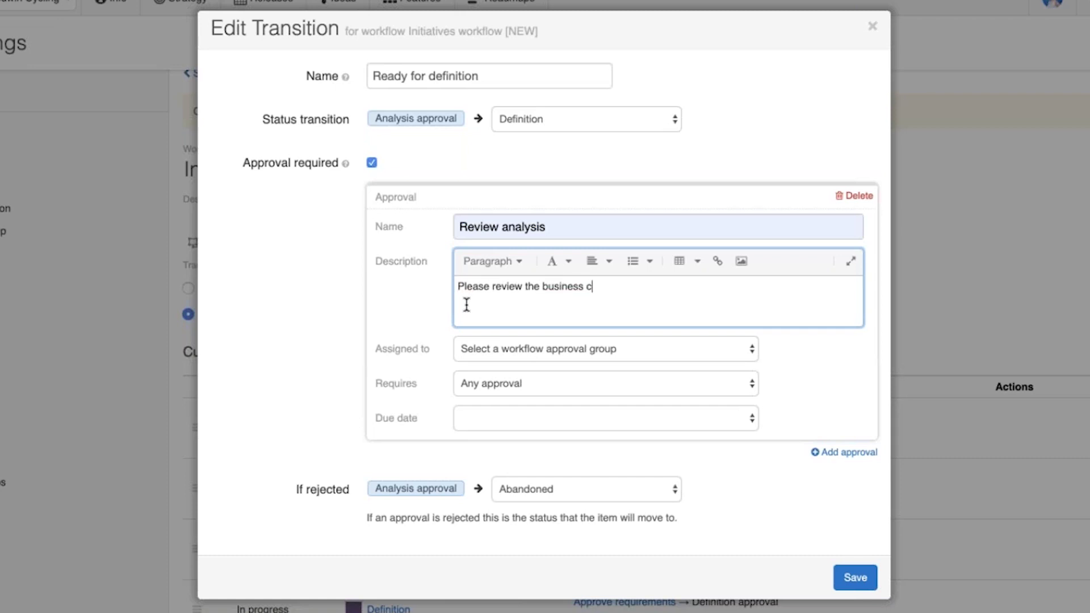
pyautogui.write('ase for this initiative.')
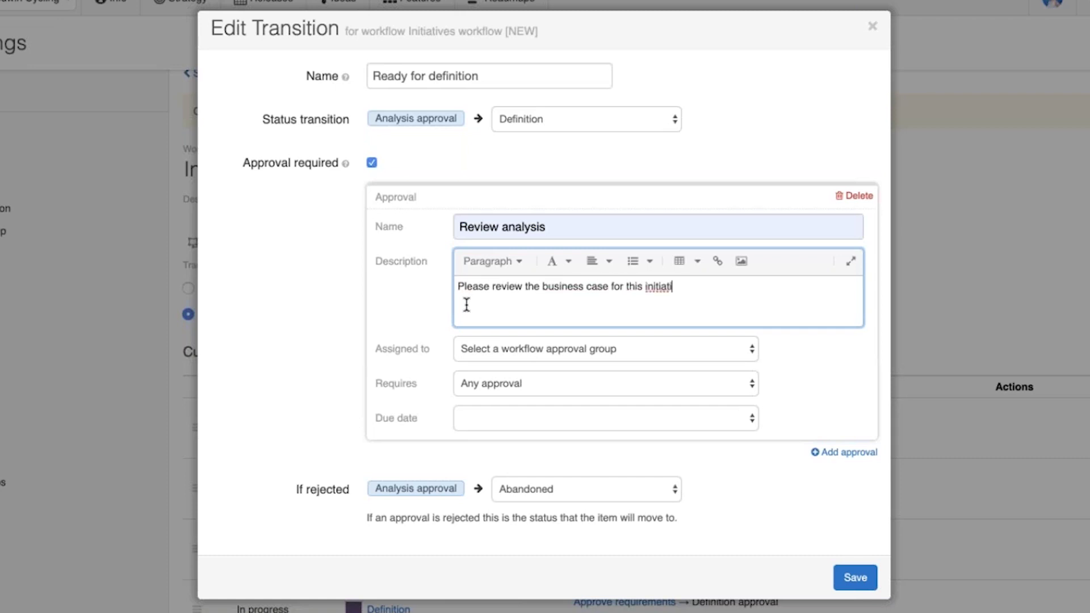
pyautogui.click(486, 347)
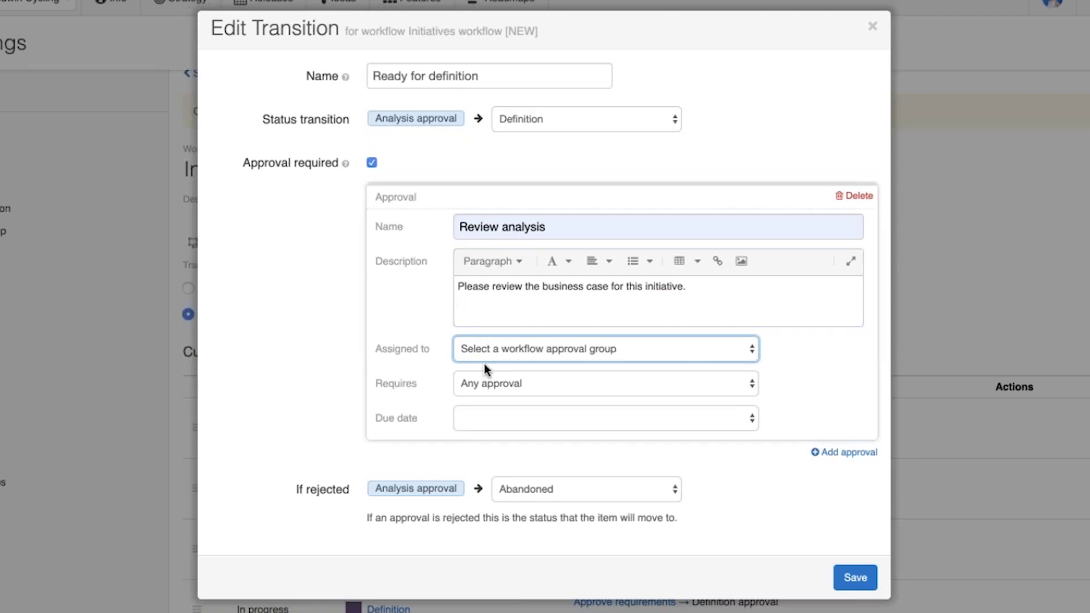
# Assign the Review analysis approval to Executive, due 1 week after, rejection to Abandoned, and save.
pyautogui.click(507, 353)
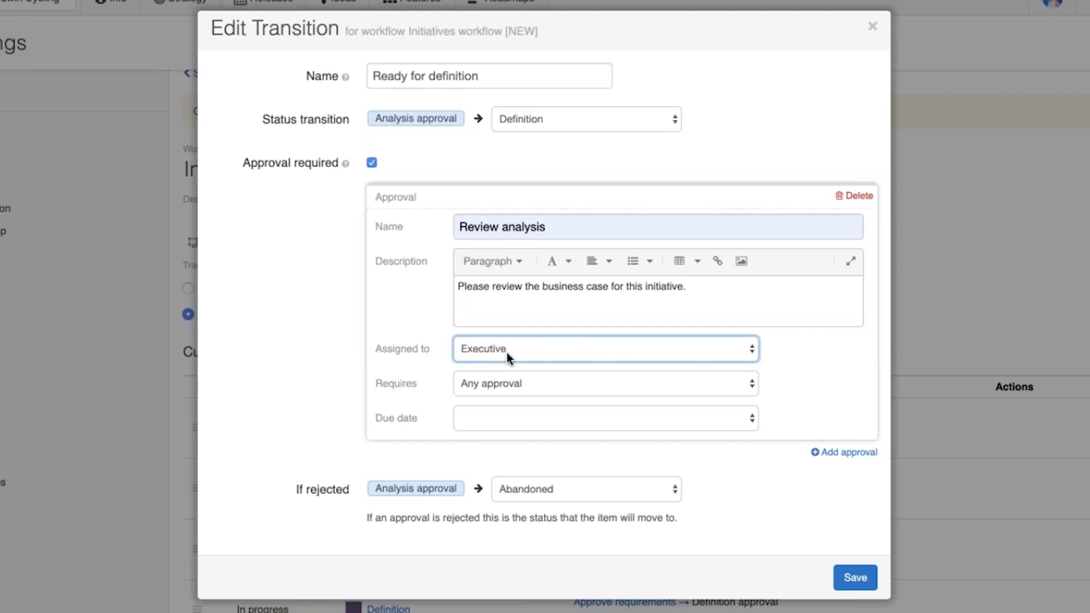
pyautogui.click(540, 385)
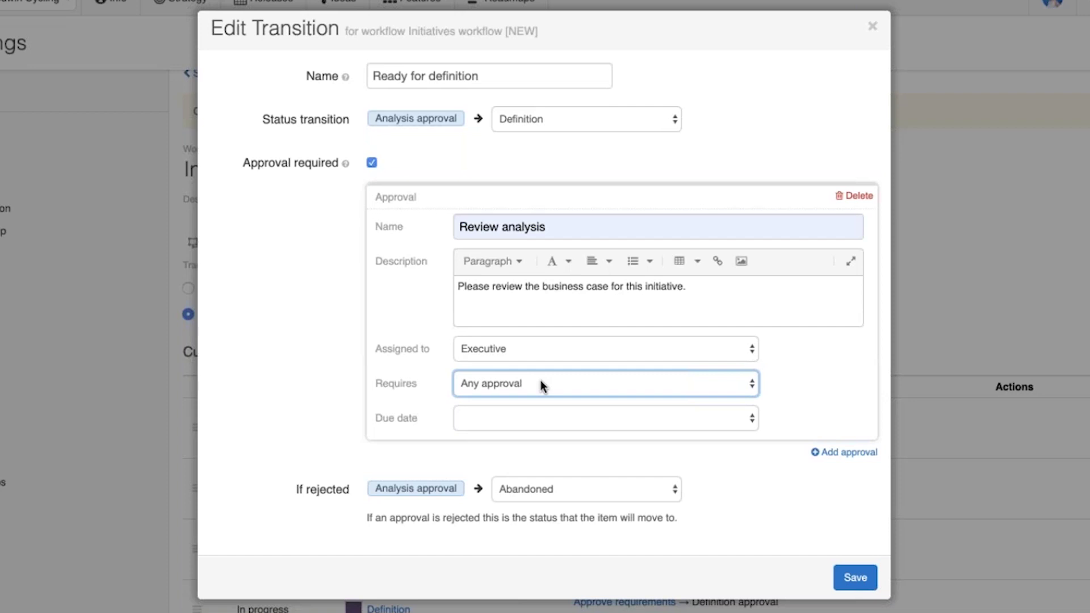
pyautogui.click(517, 419)
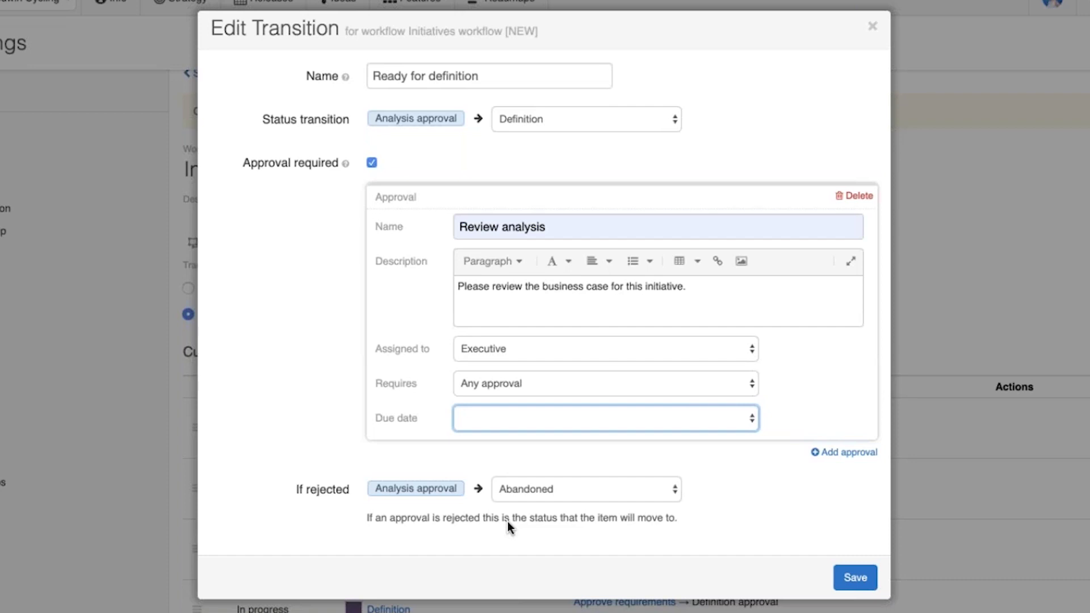
pyautogui.press('Down')
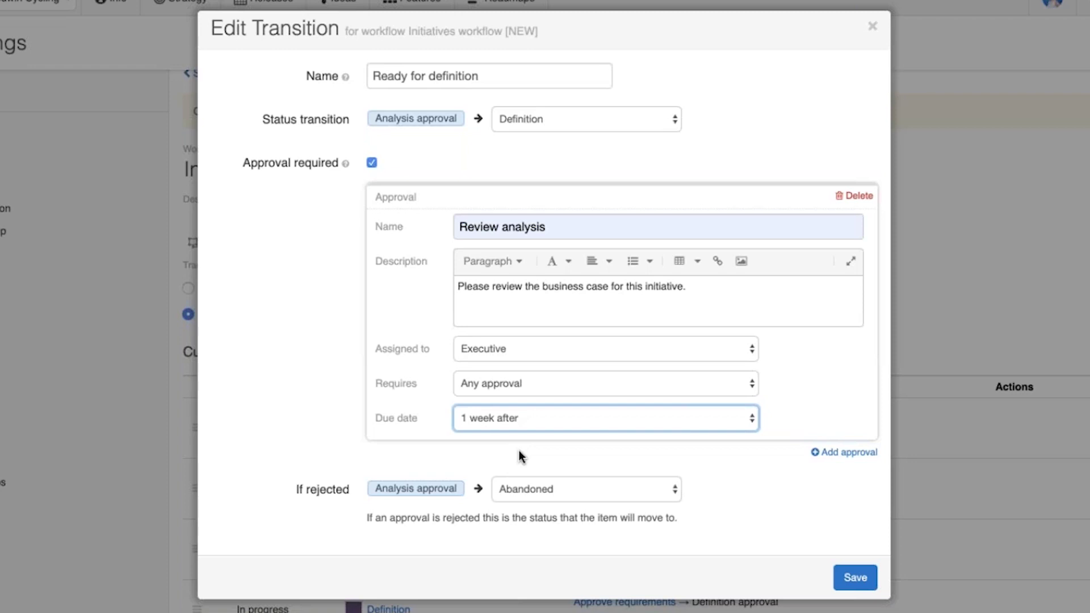
pyautogui.click(570, 488)
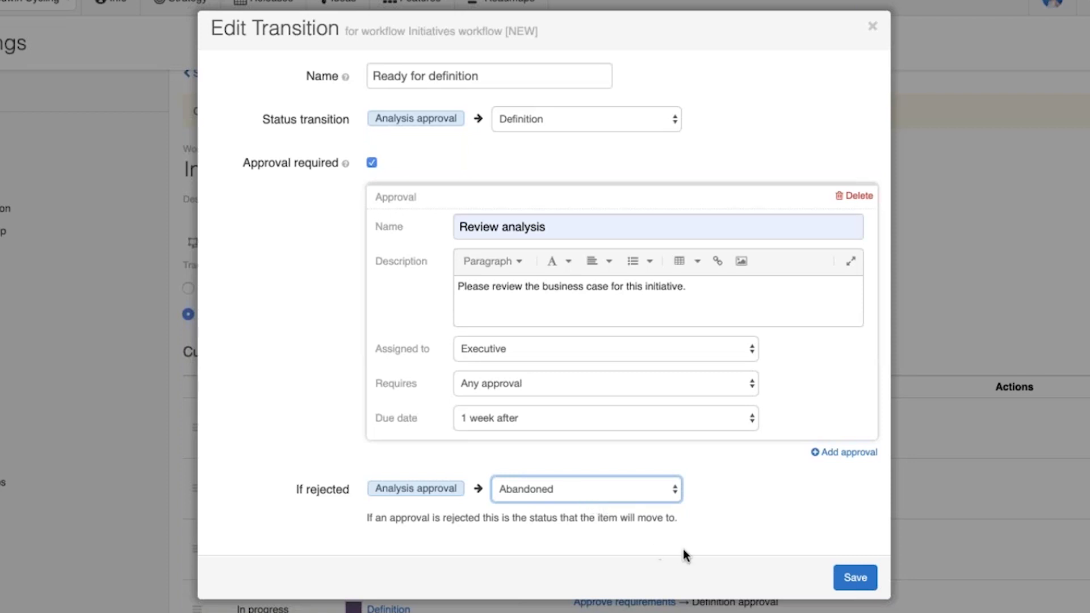
pyautogui.click(855, 577)
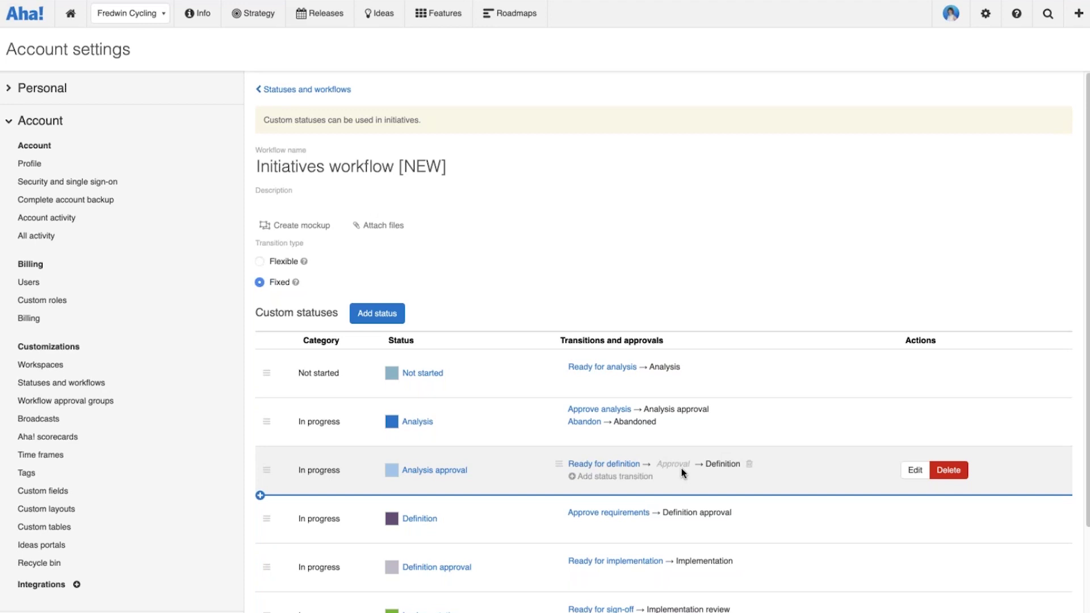
# Review the Initiatives workflow [NEW] transitions, then bring up the Strategy page list.
pyautogui.scroll(-3, 681, 468)
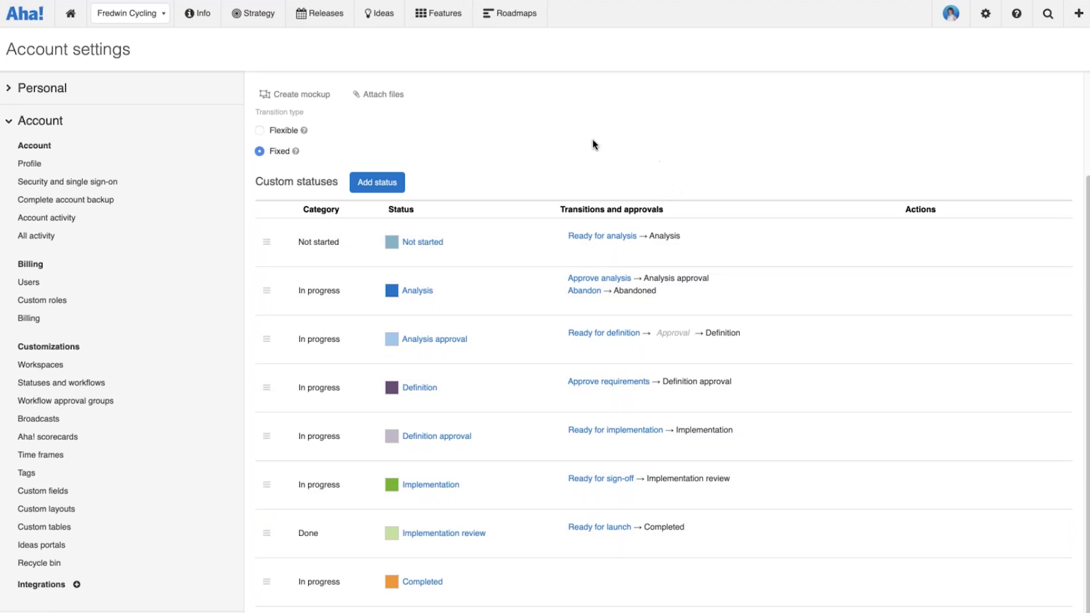
pyautogui.click(261, 17)
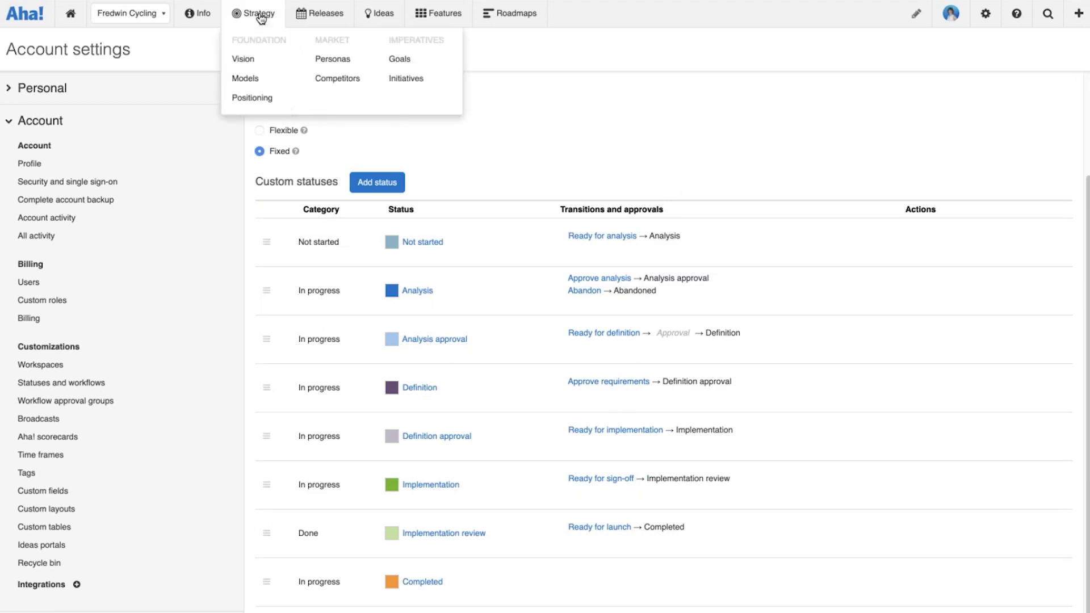
# Move the Launch marketplace initiative into Analysis approval and view its Workflow approvals.
pyautogui.click(406, 78)
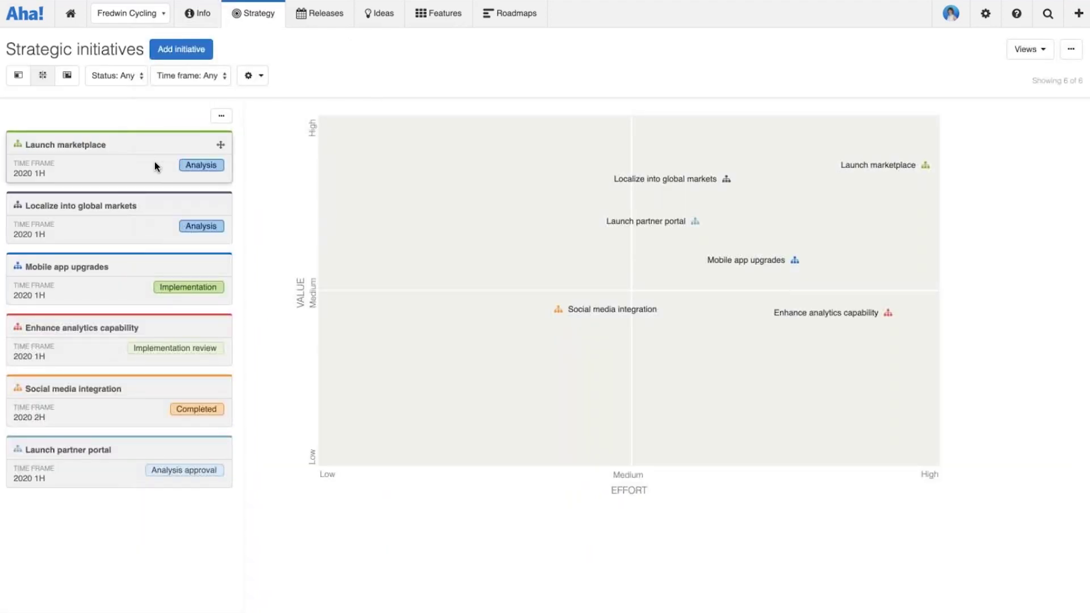
pyautogui.click(155, 161)
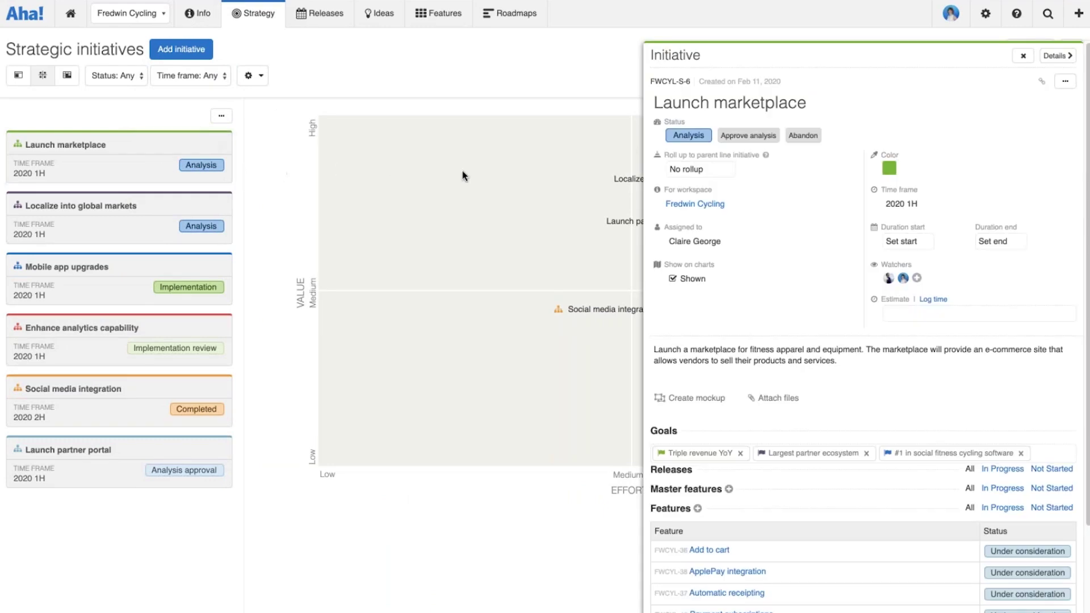
pyautogui.click(749, 138)
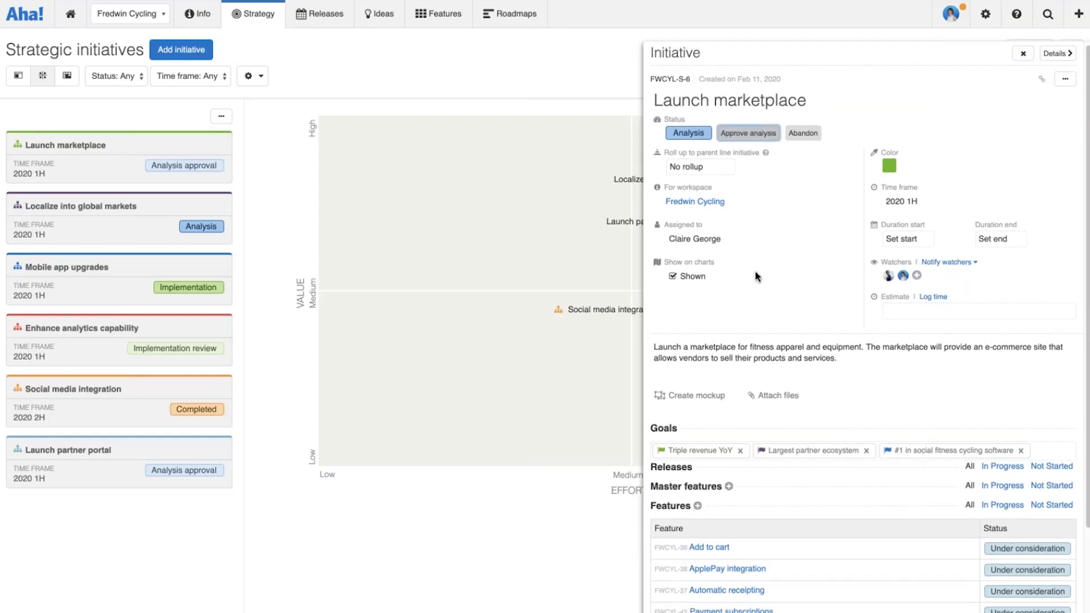
pyautogui.scroll(-4, 755, 271)
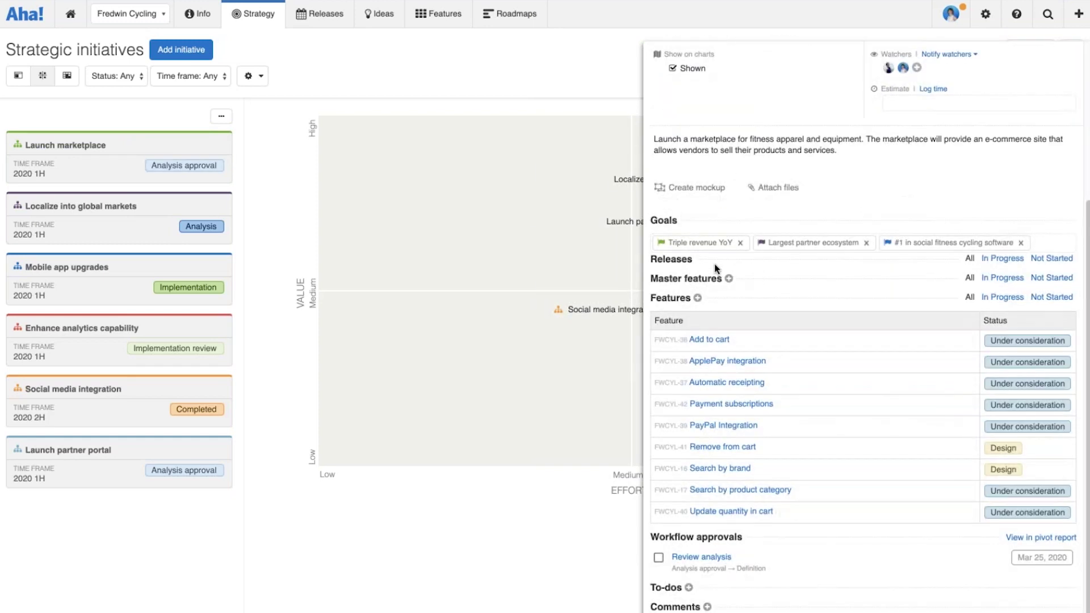
# Approve the Review analysis approval with the comment 'Looks great.', keeping its due date.
pyautogui.click(706, 559)
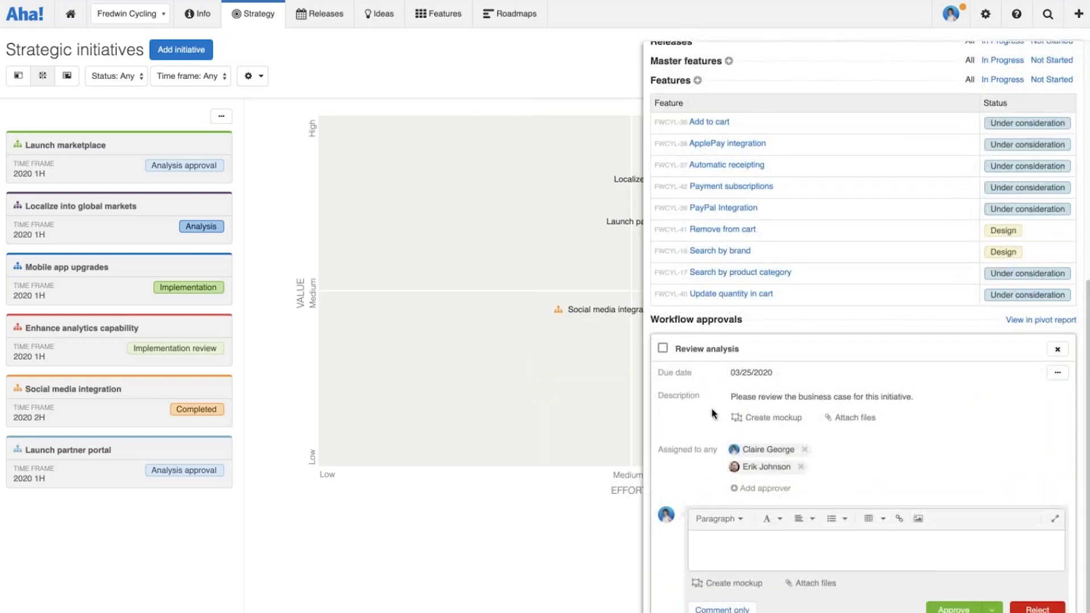
pyautogui.click(752, 375)
pyautogui.click(693, 423)
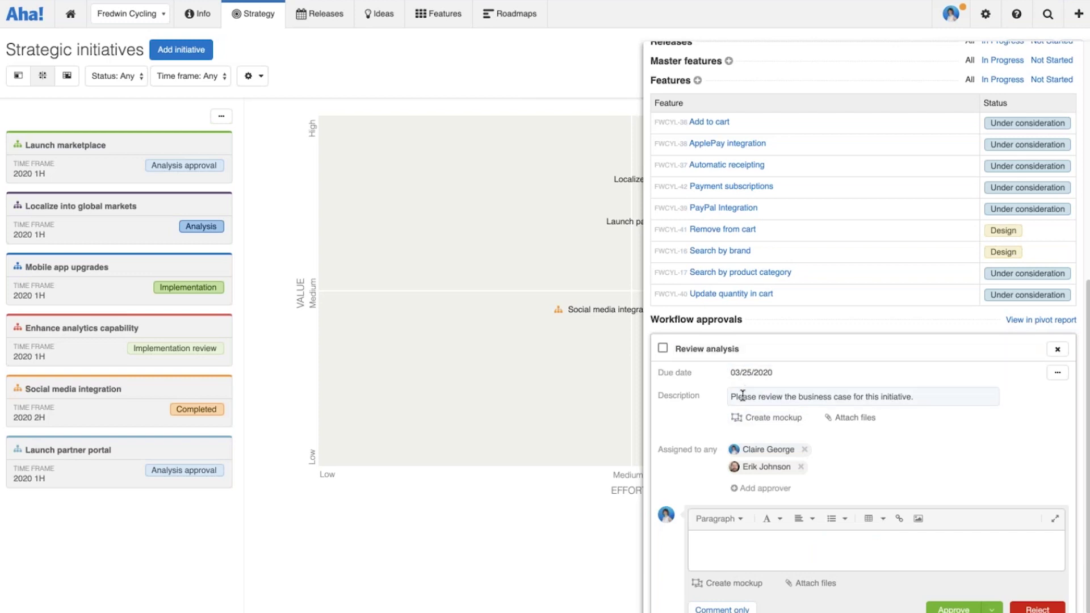
pyautogui.click(759, 540)
pyautogui.write('Loo')
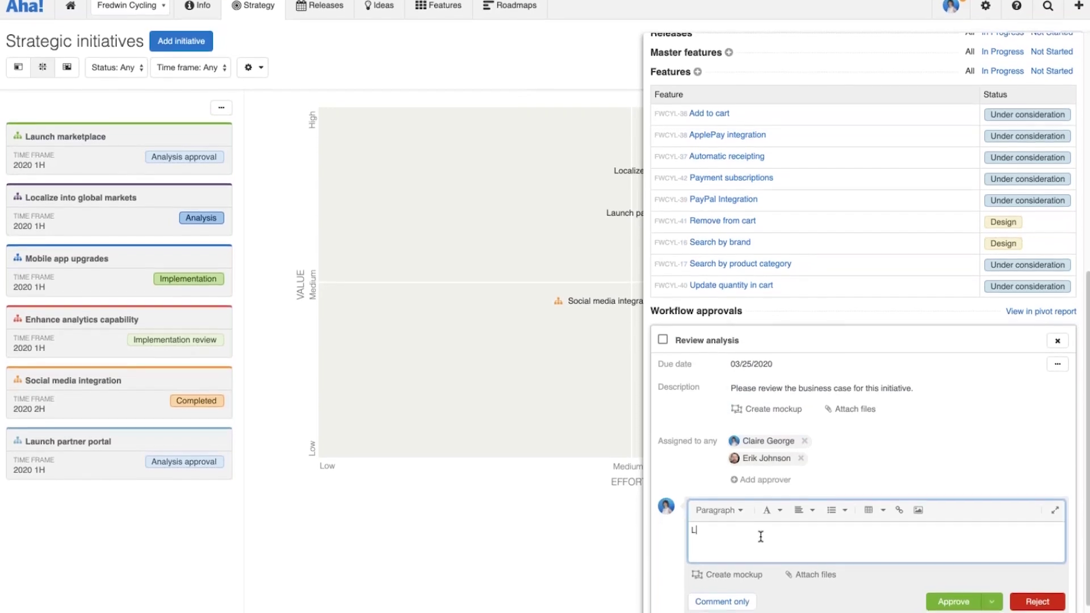
pyautogui.write('ks great')
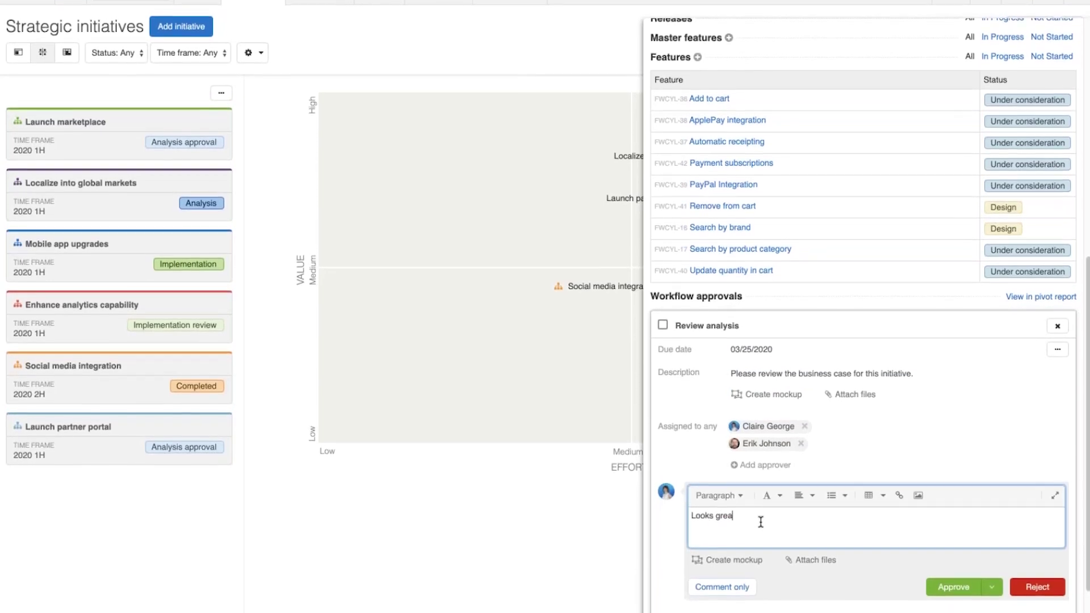
pyautogui.write('.')
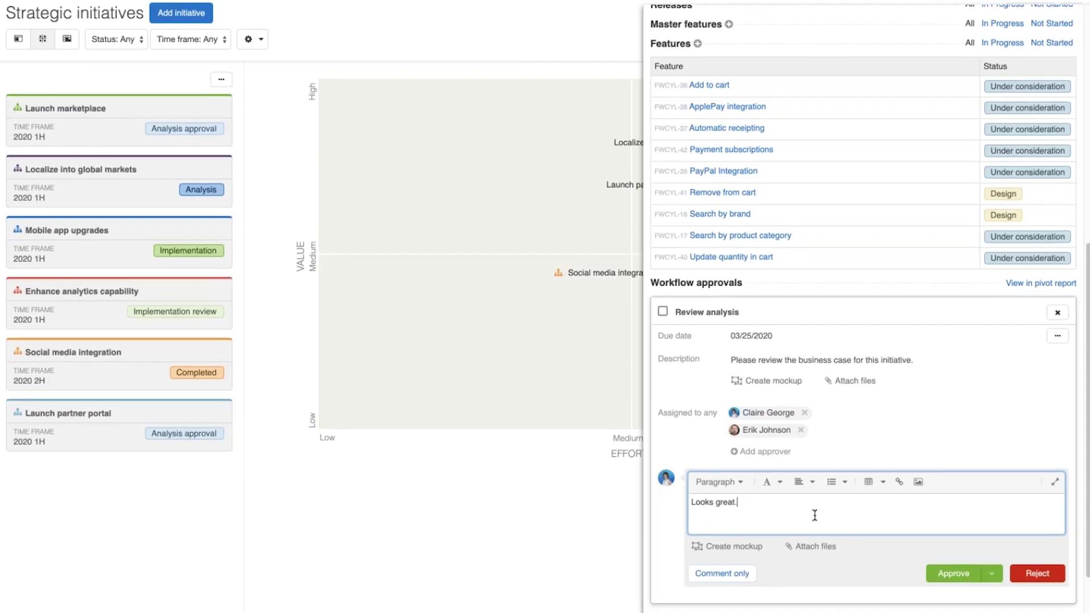
pyautogui.click(946, 574)
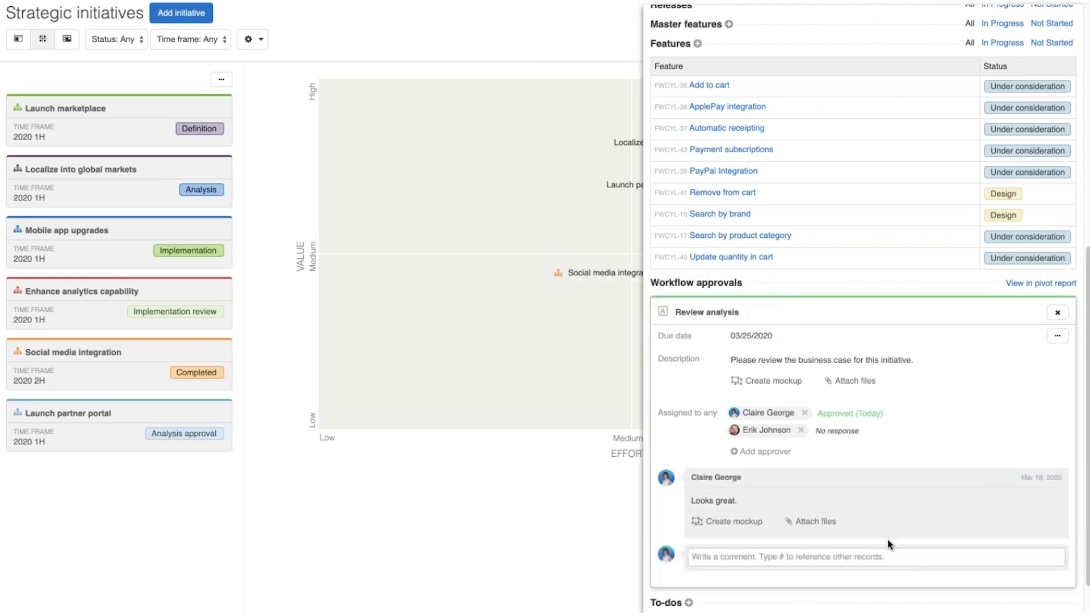
# Collapse the completed Review analysis approval card.
pyautogui.moveTo(196, 141)
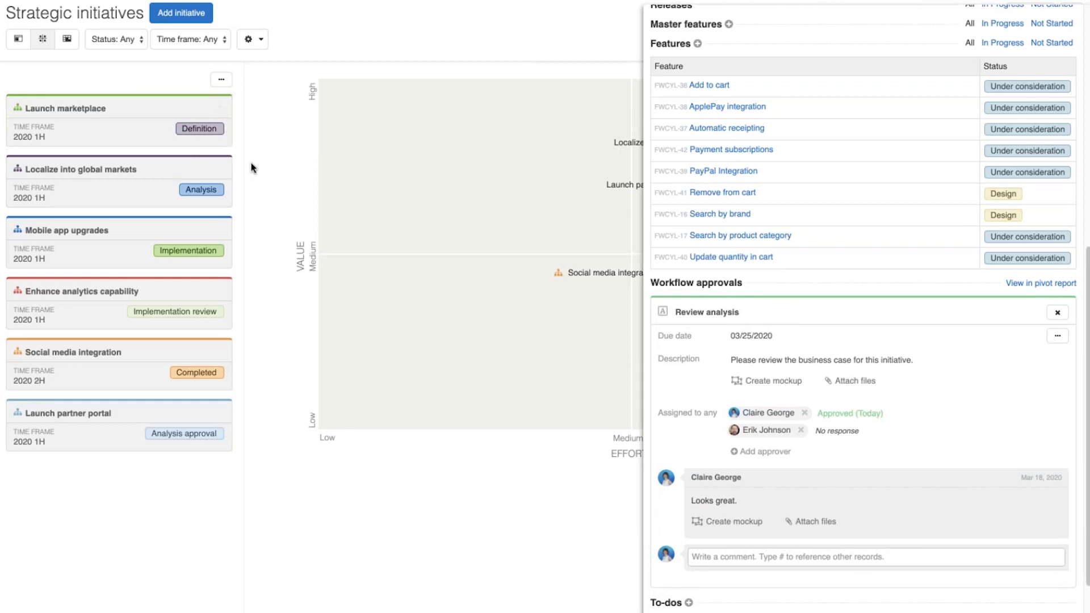
pyautogui.click(1057, 313)
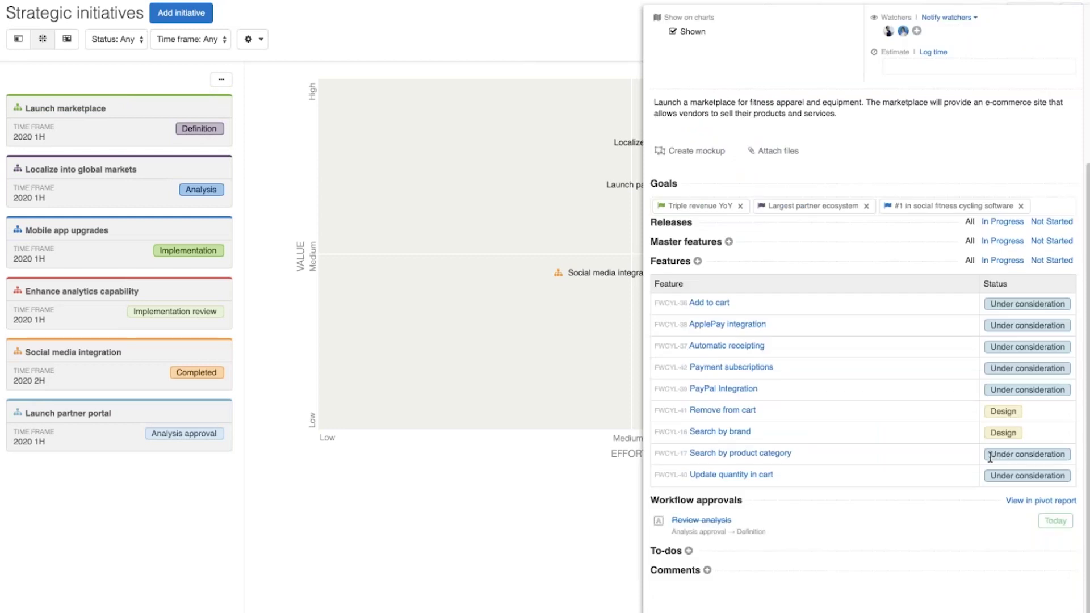
# Show the Workflow approvals in a pivot report.
pyautogui.click(1019, 502)
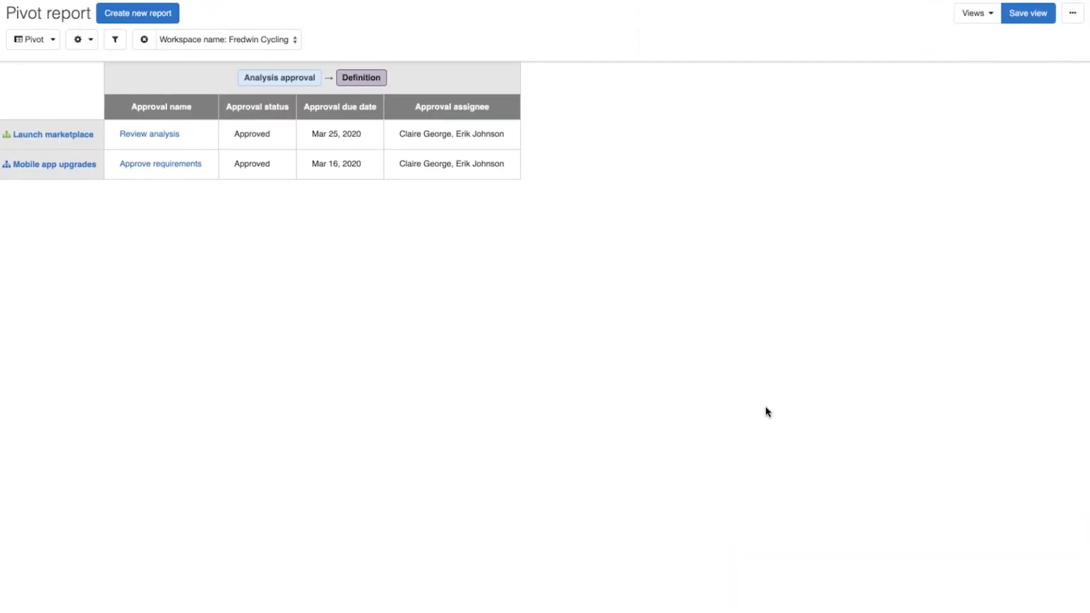